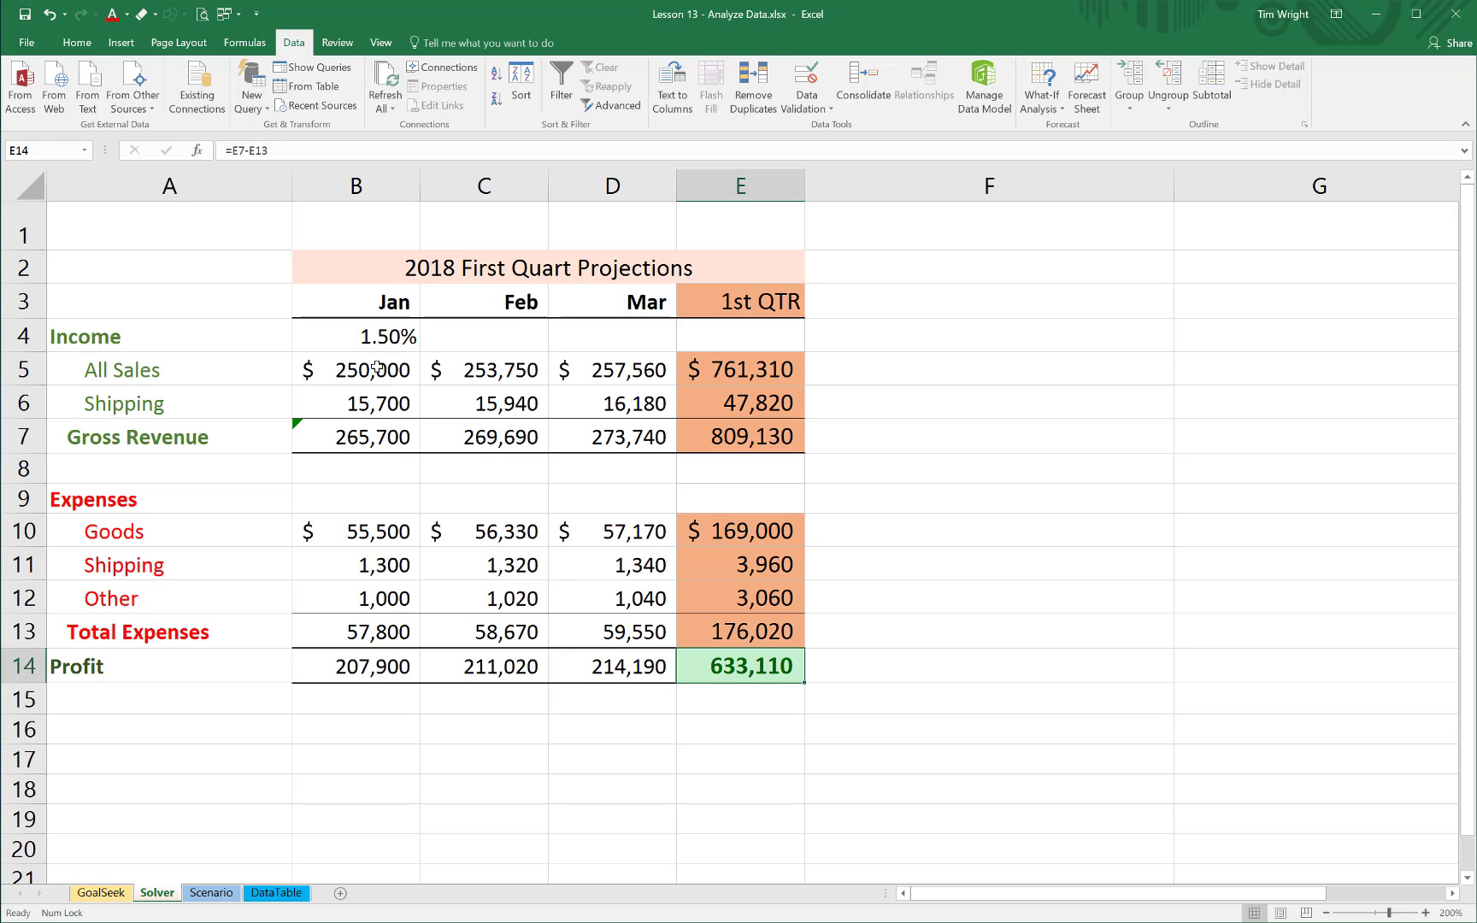
Examine the January inputs, the February and March growth formulas, and the first-quarter expense and profit totals on the Solver sheet.
click(377, 369)
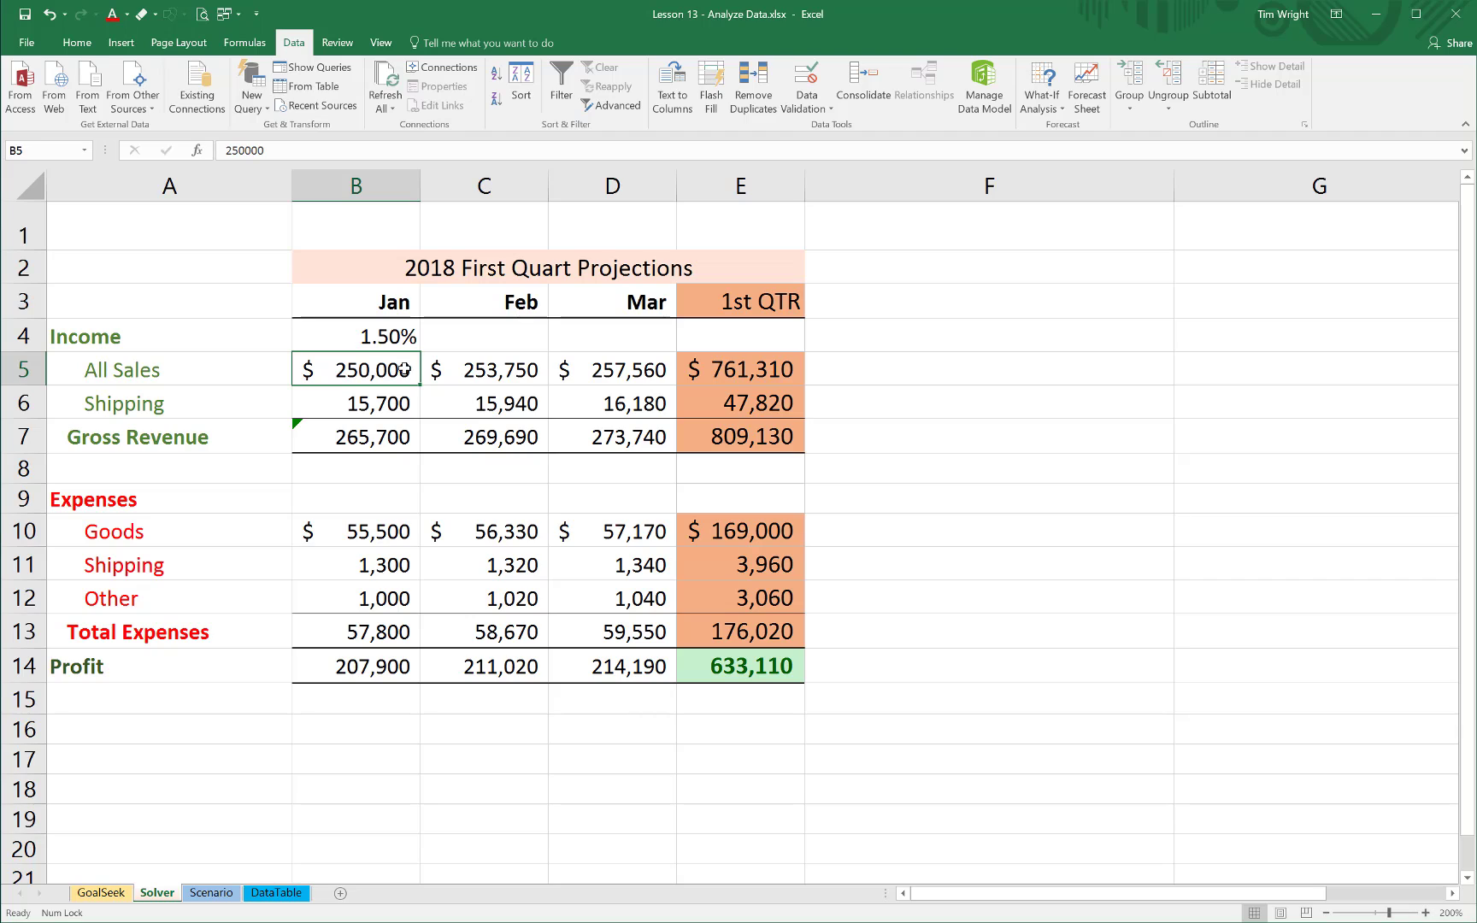
click(386, 411)
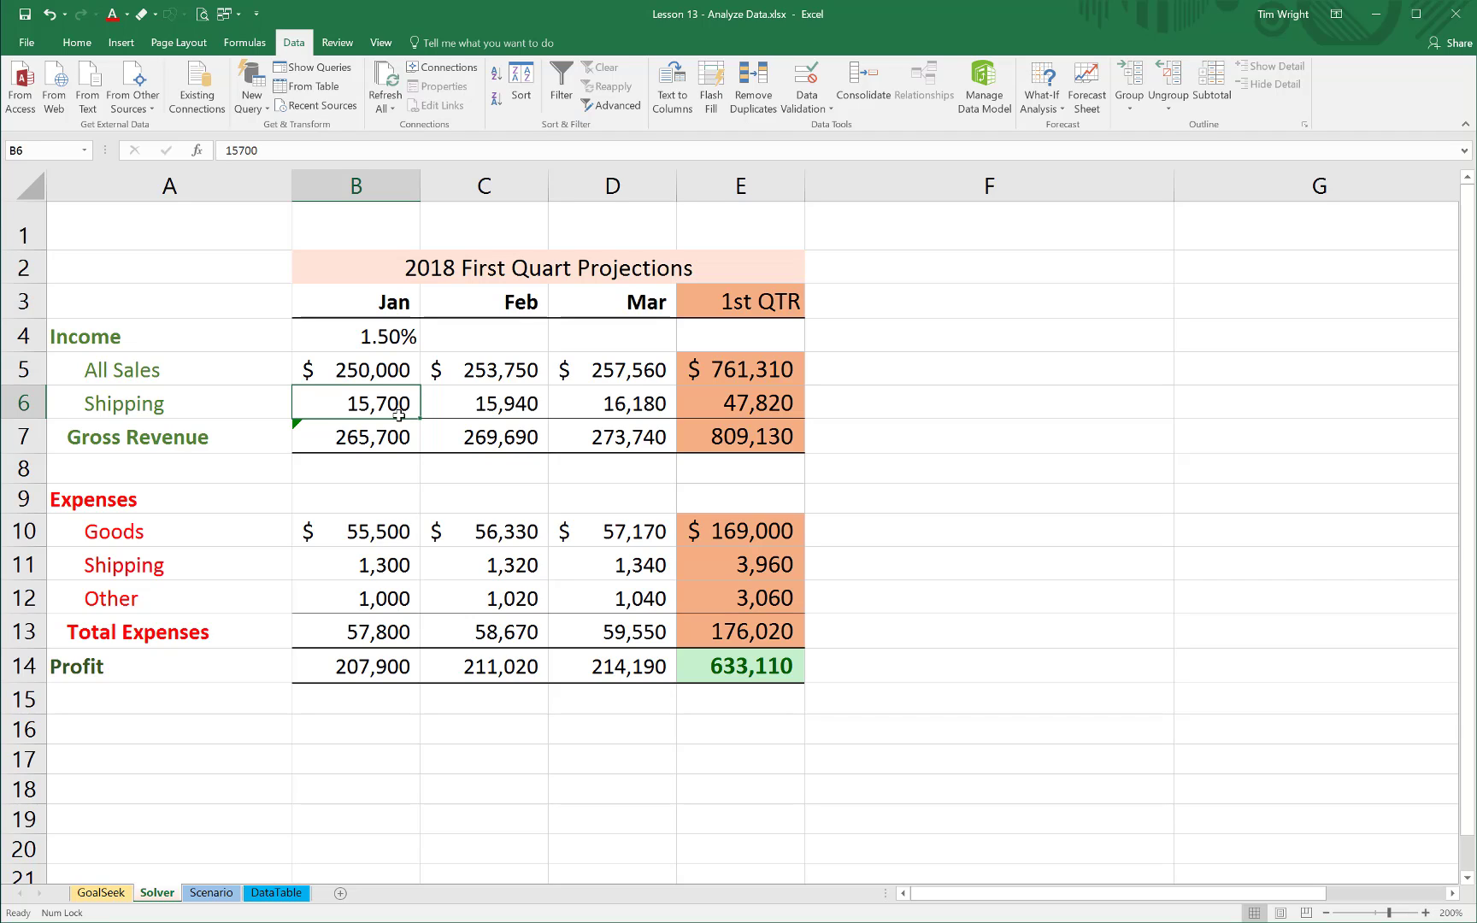
click(494, 370)
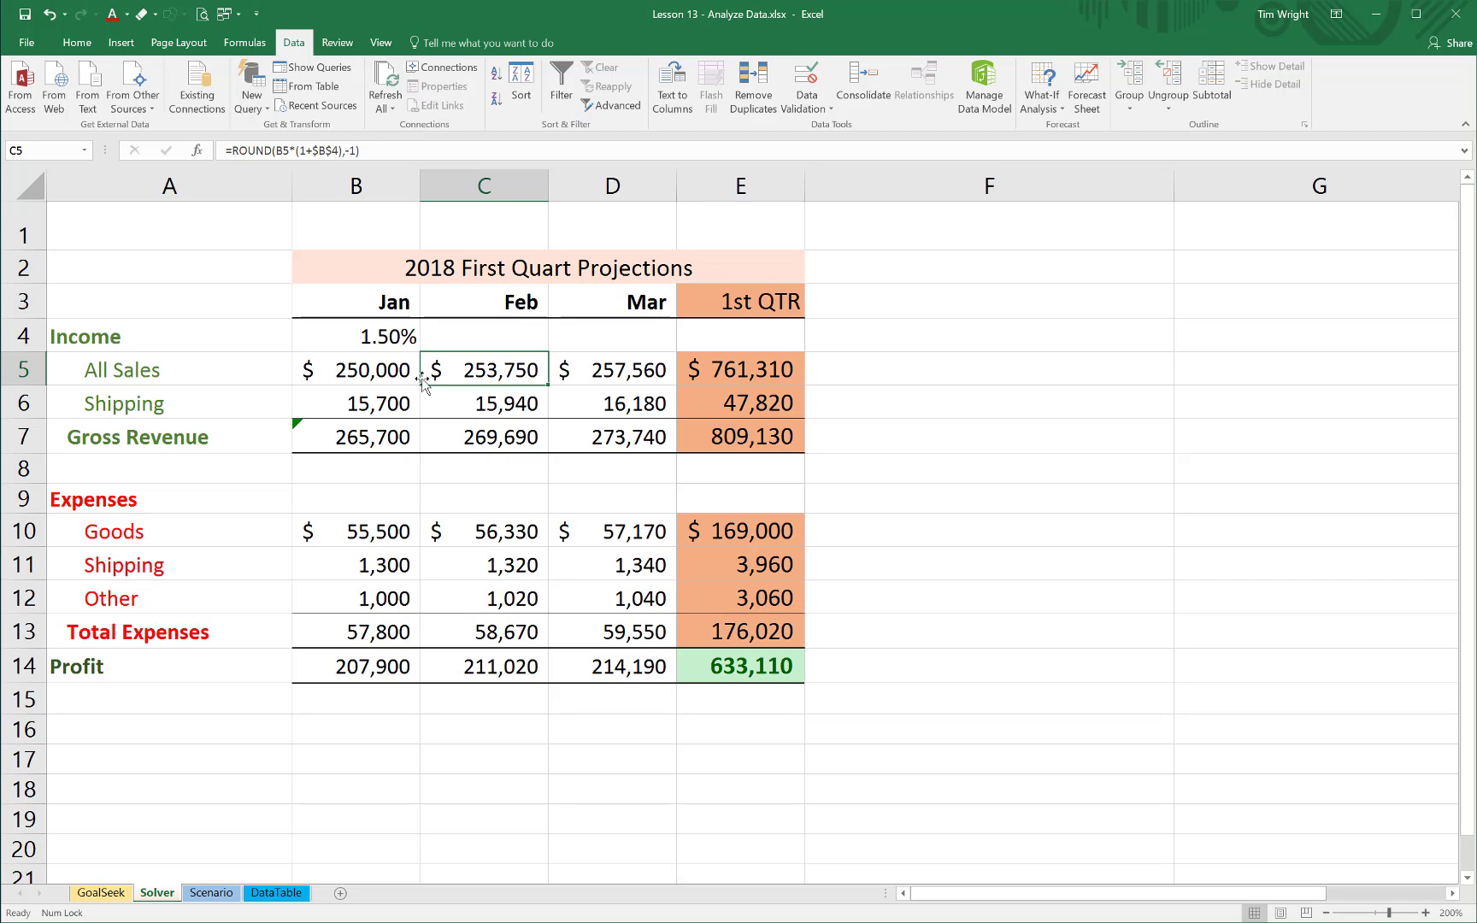
click(635, 373)
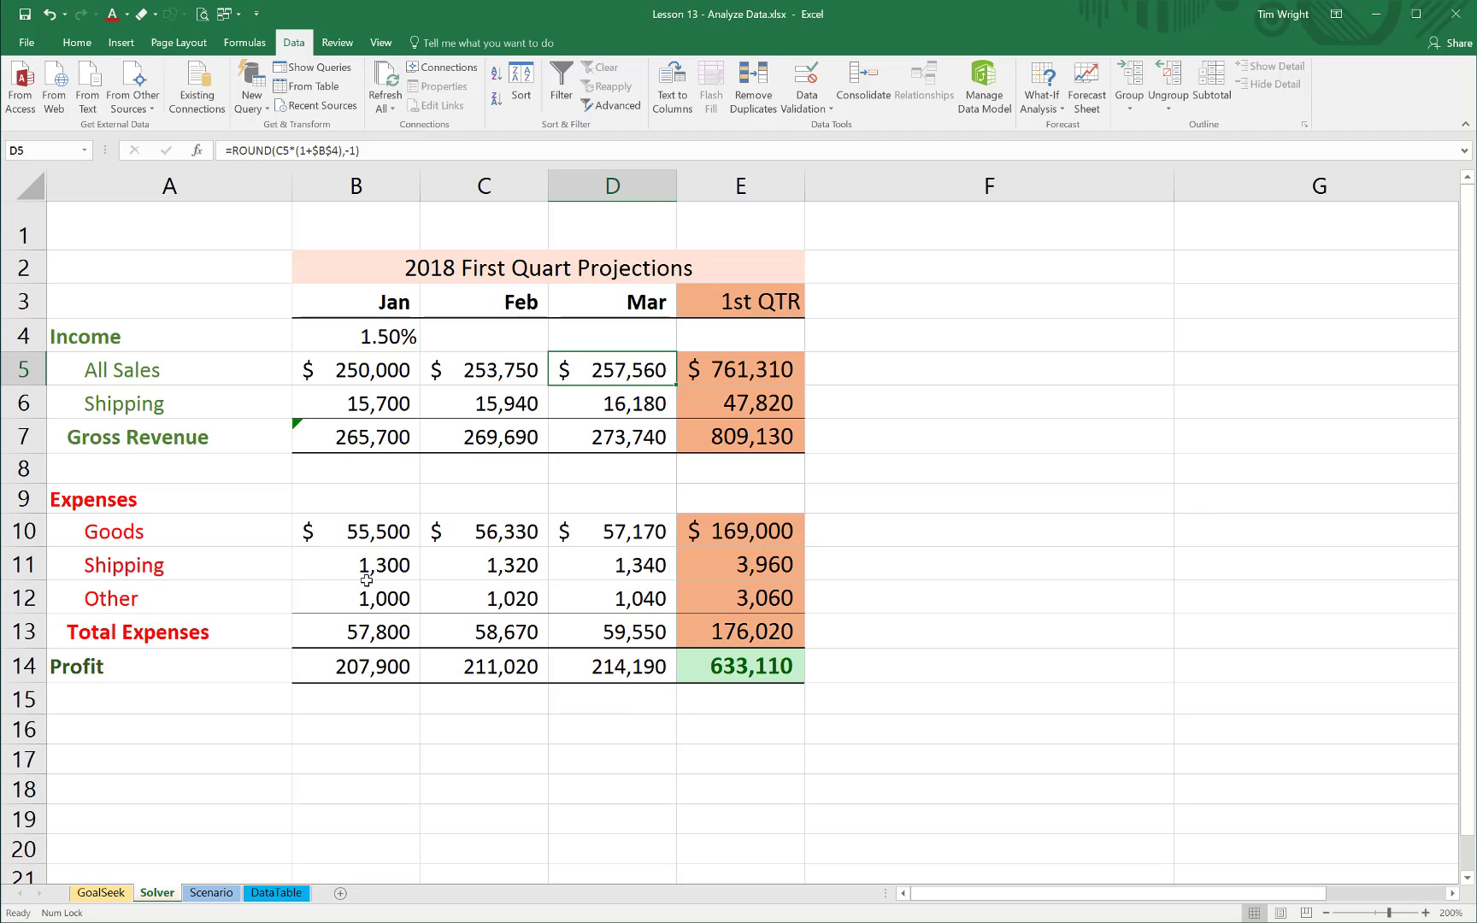
click(379, 538)
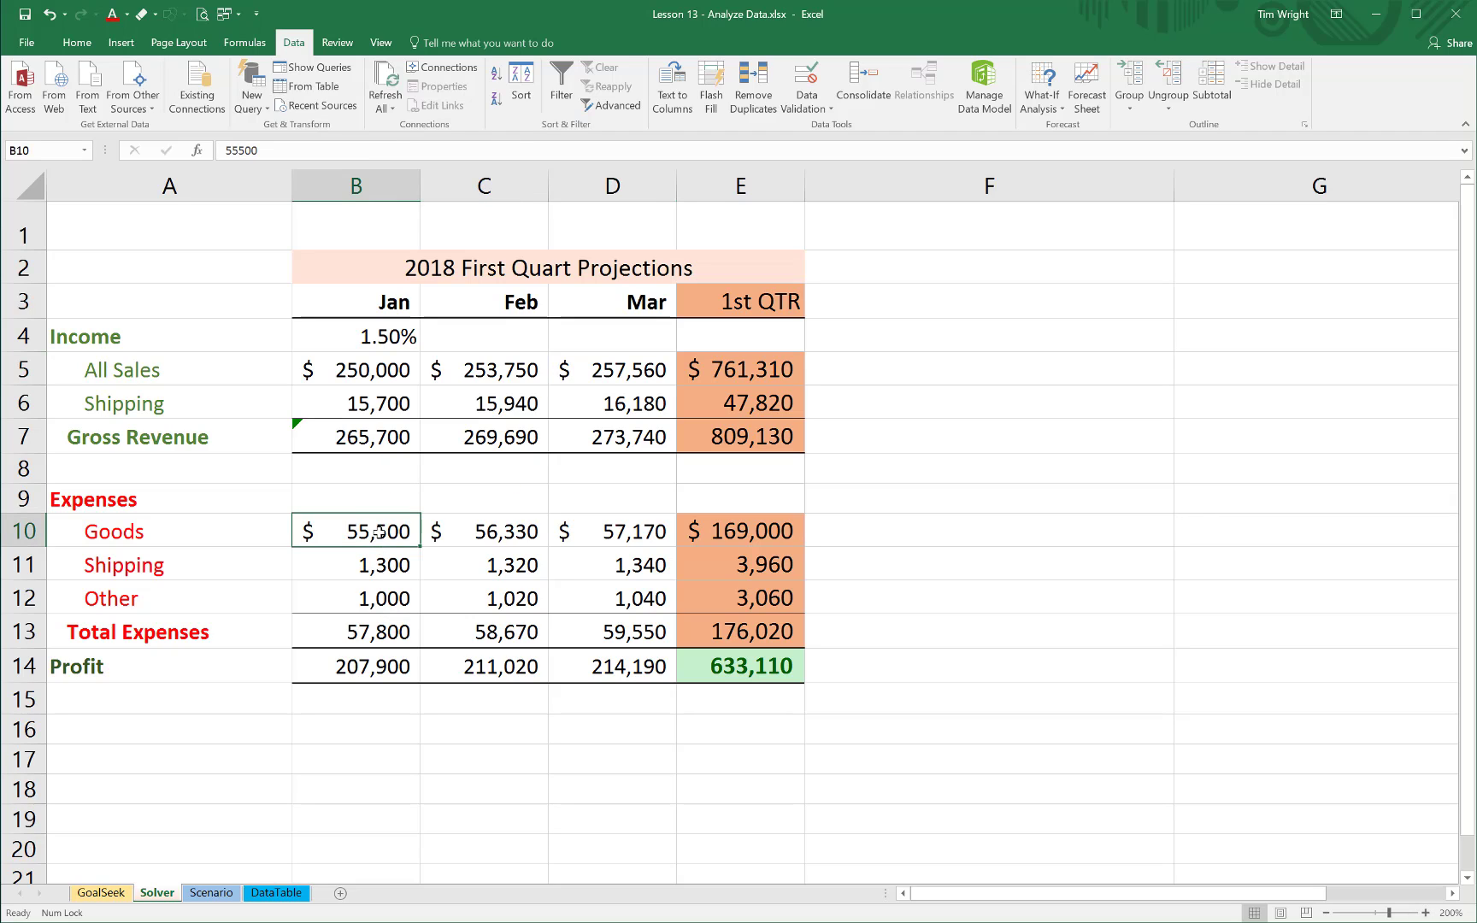
click(377, 564)
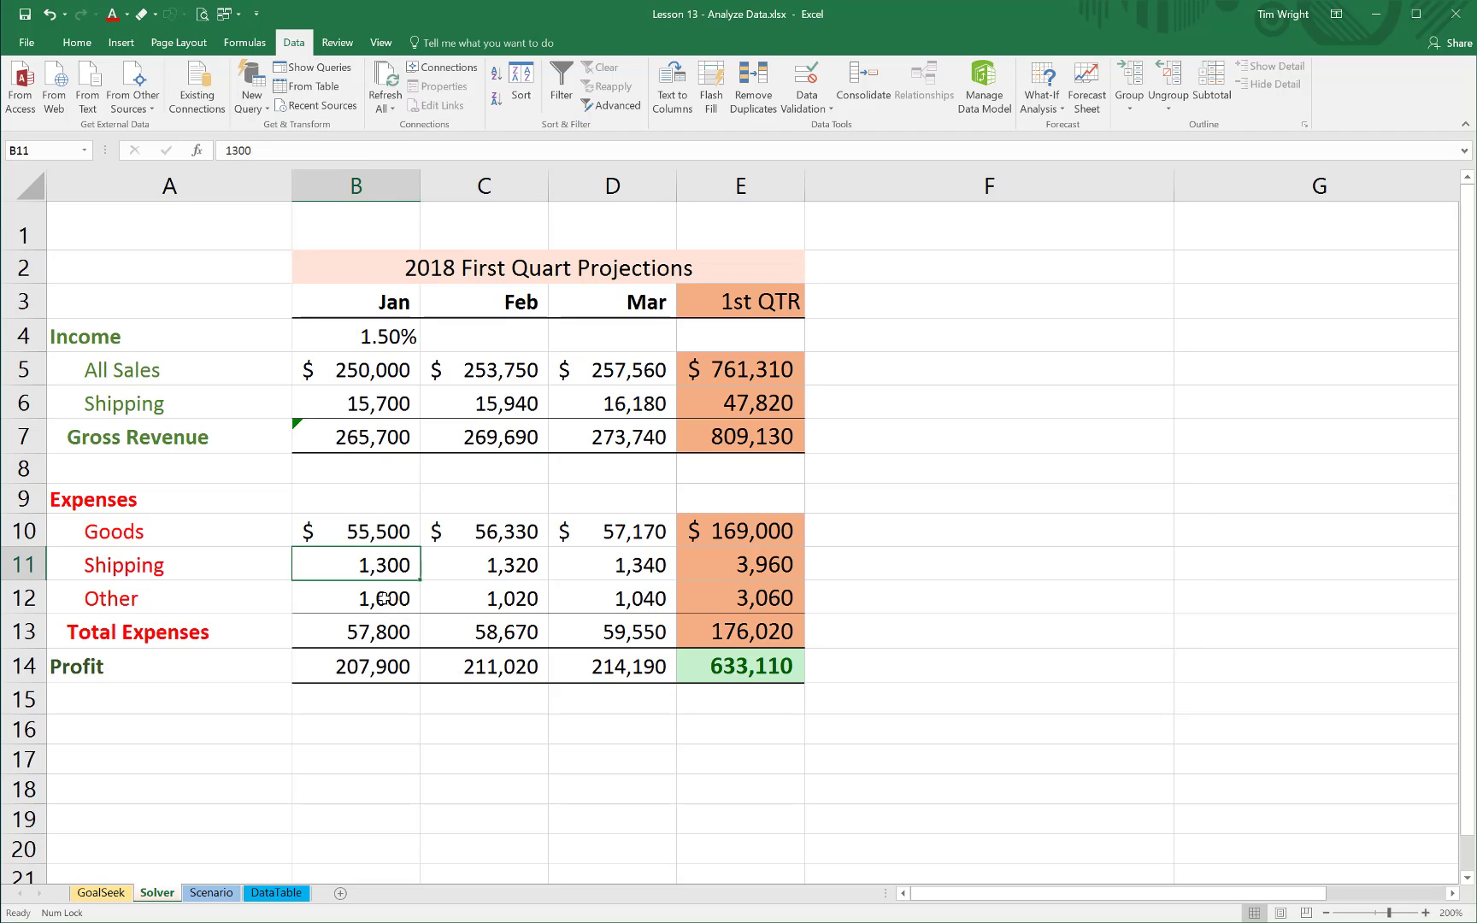
click(386, 598)
click(513, 531)
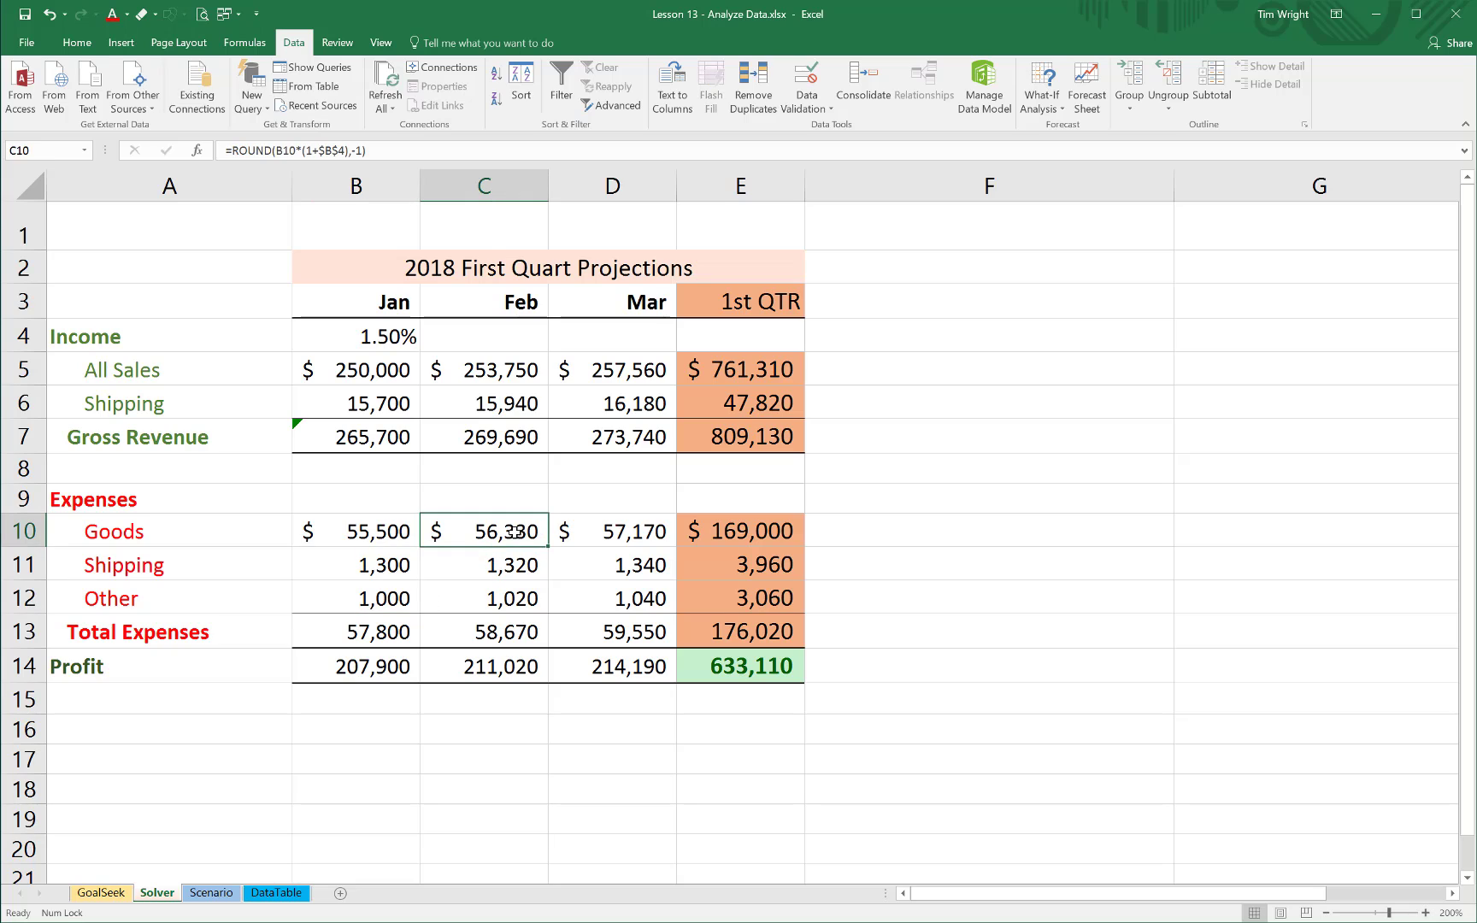
click(512, 572)
click(513, 594)
click(608, 532)
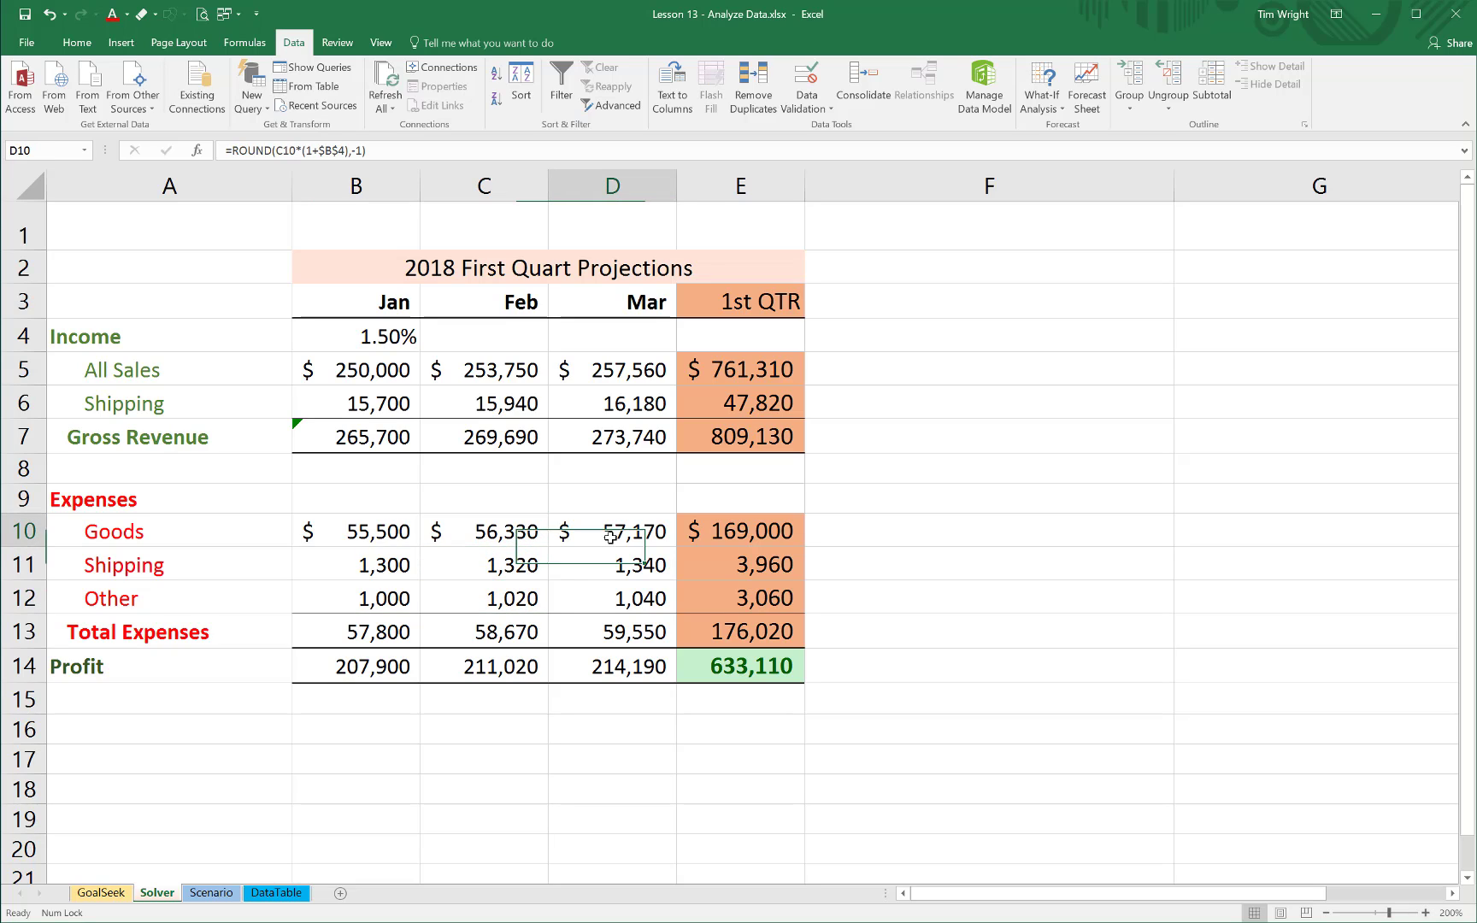
click(626, 572)
click(625, 597)
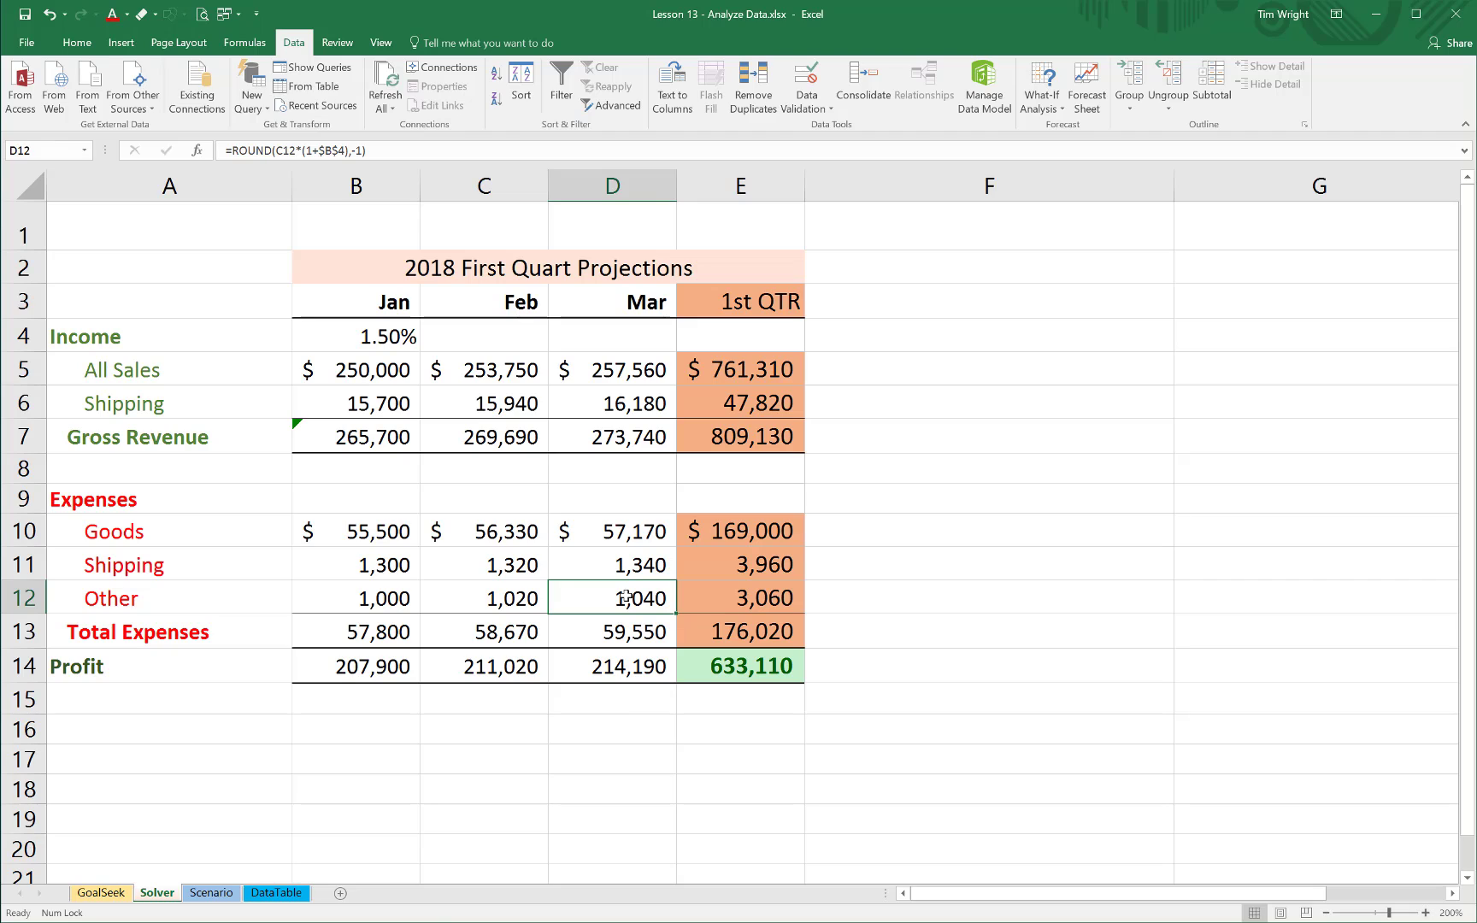
click(744, 673)
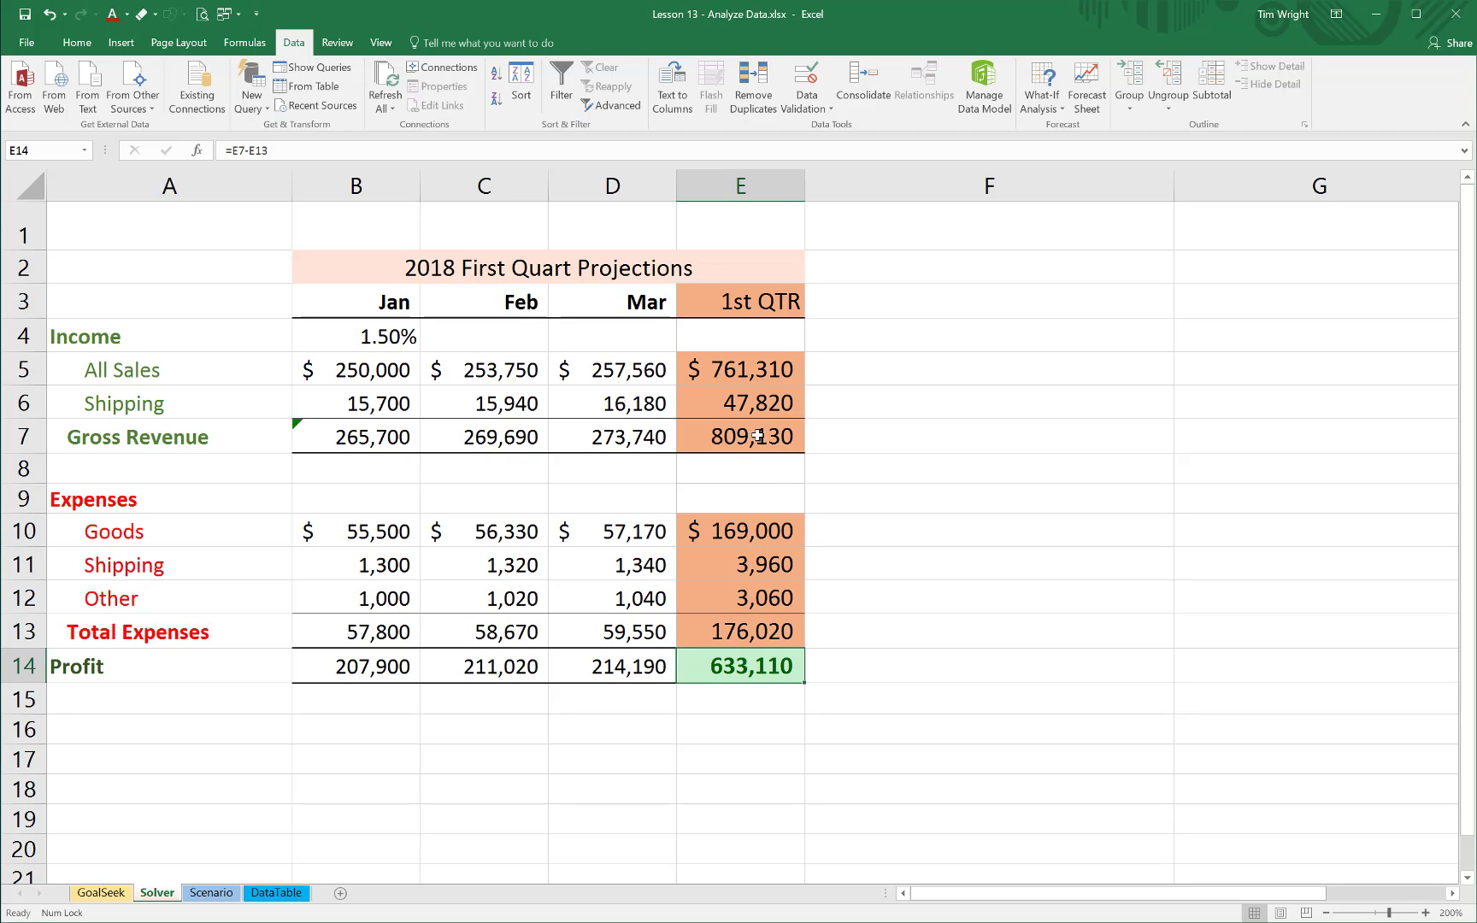
click(752, 641)
click(752, 674)
Enable the Solver Add-in through the Excel add-ins options.
click(31, 48)
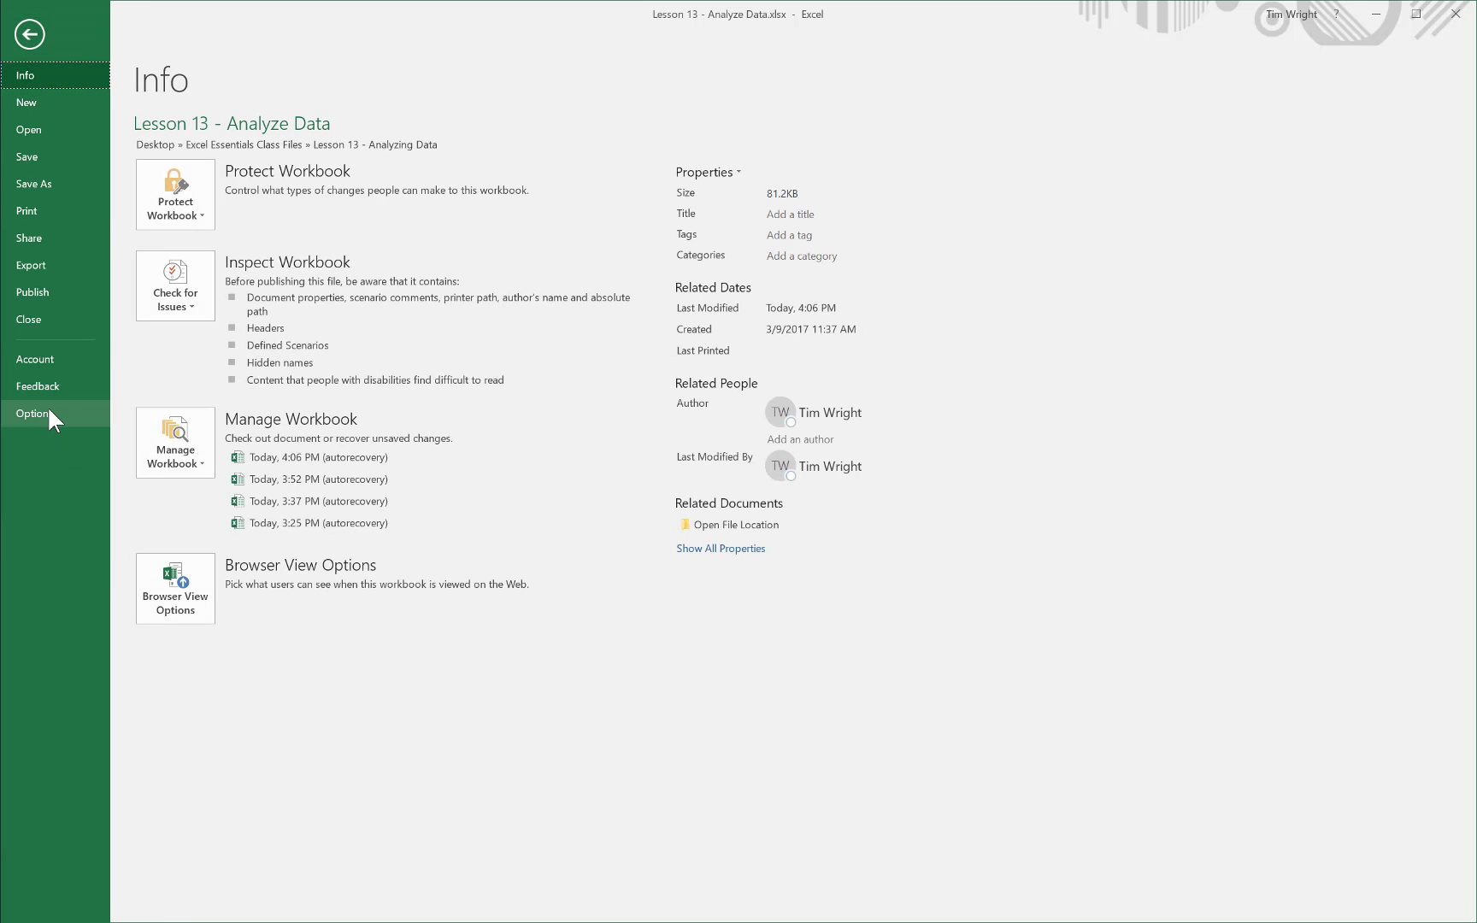
click(47, 410)
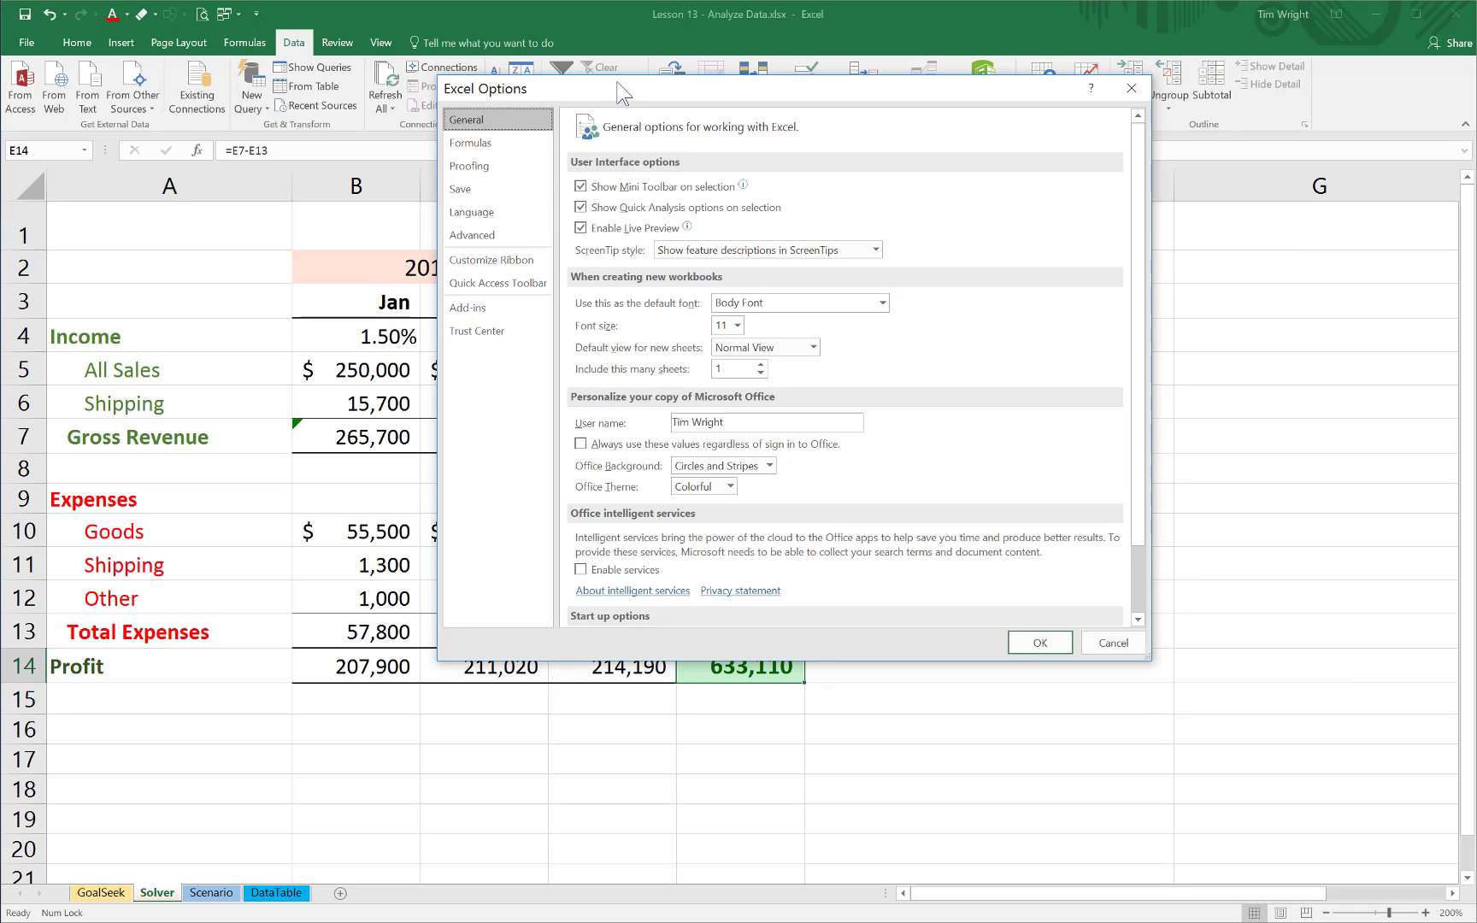
click(462, 308)
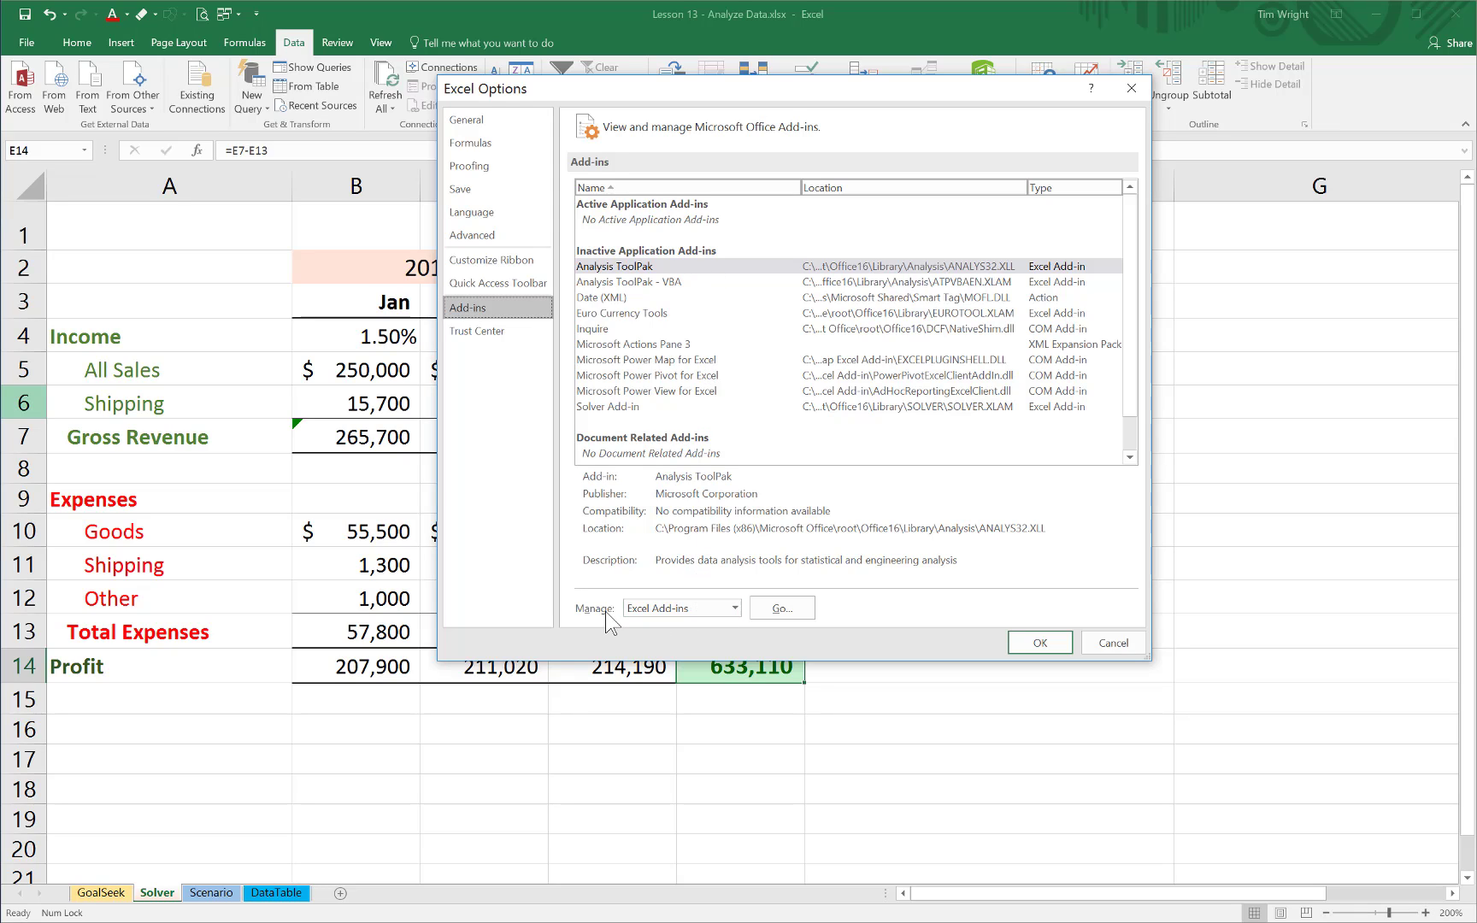
click(783, 608)
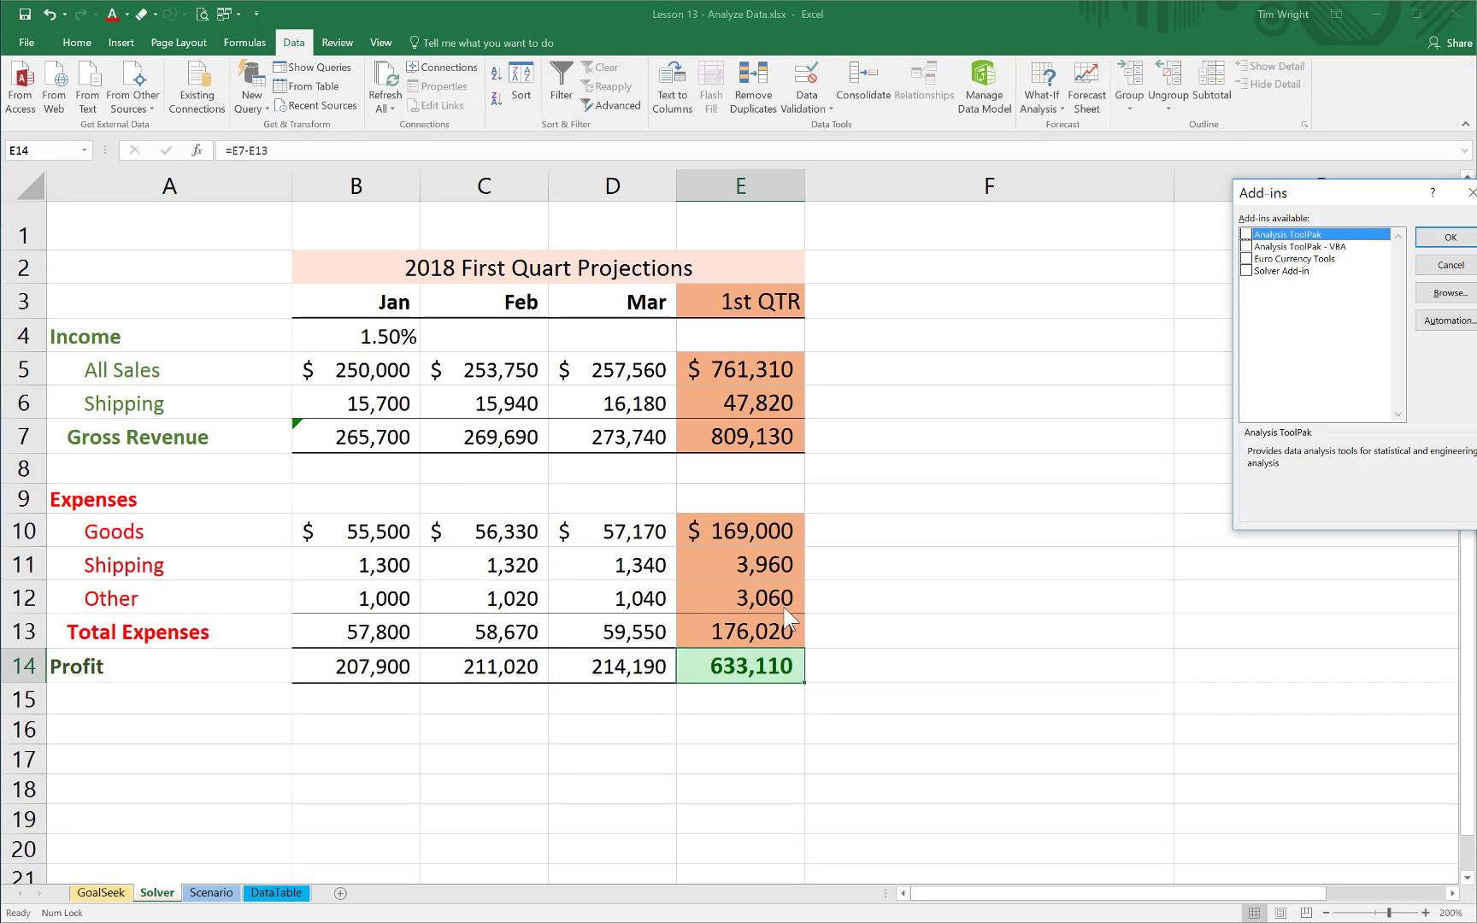
drag(1353, 208, 957, 323)
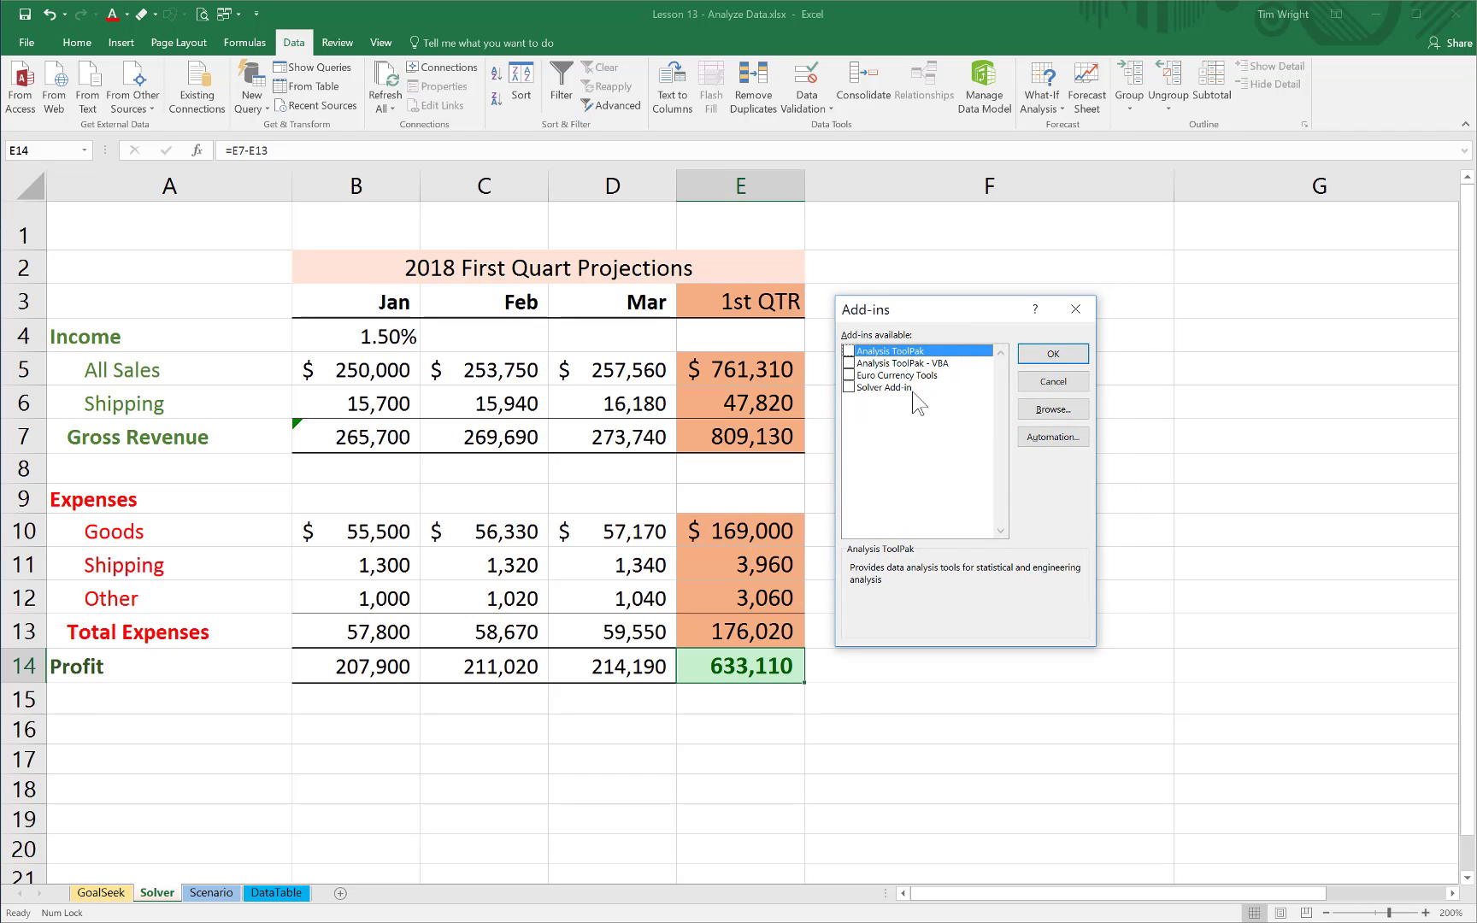
click(848, 388)
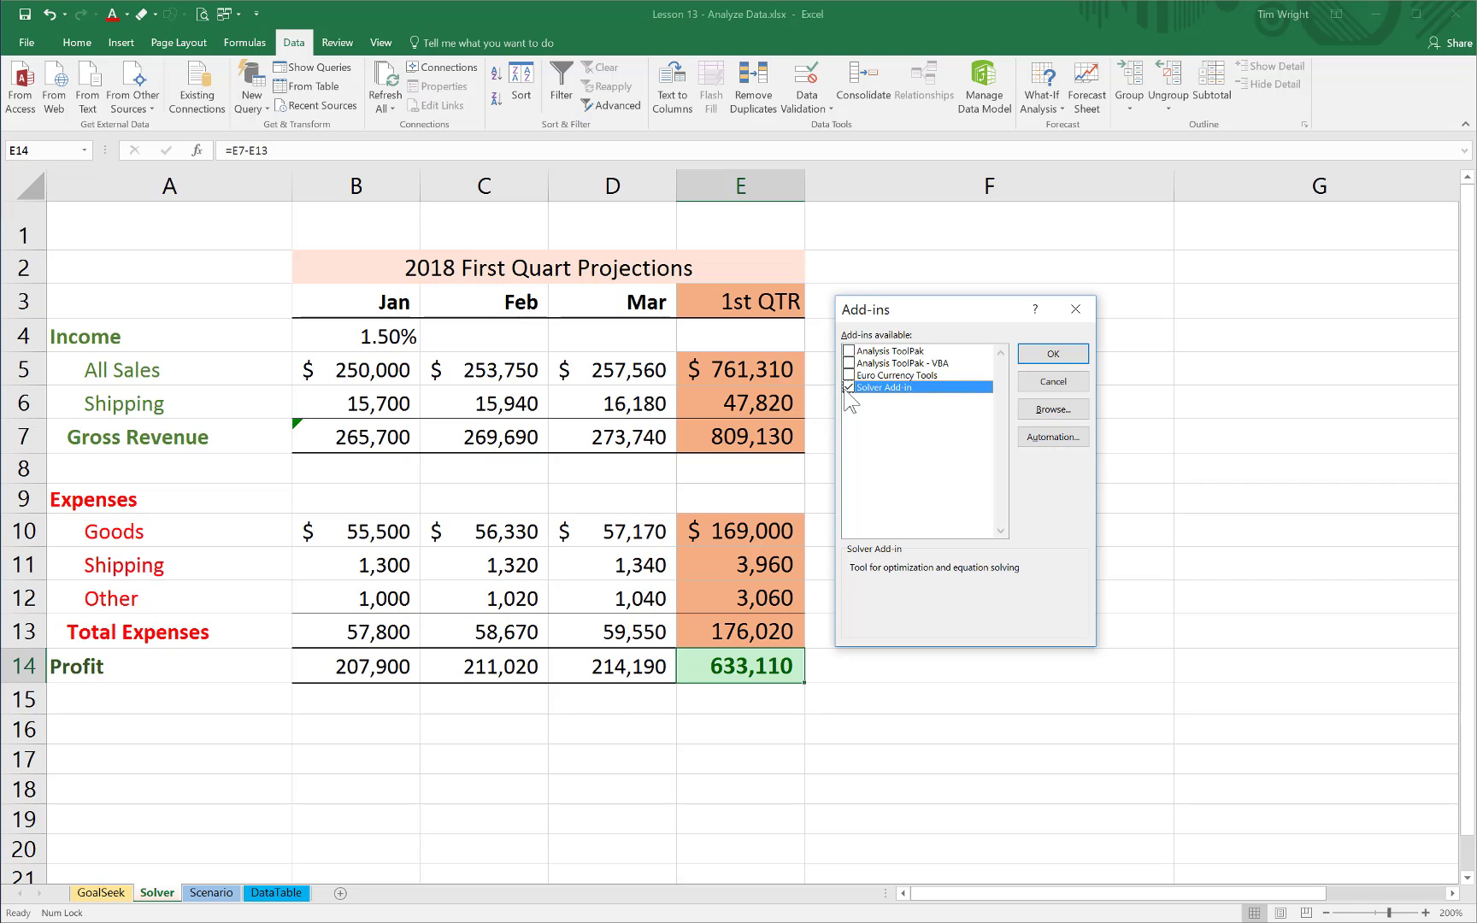
click(1046, 353)
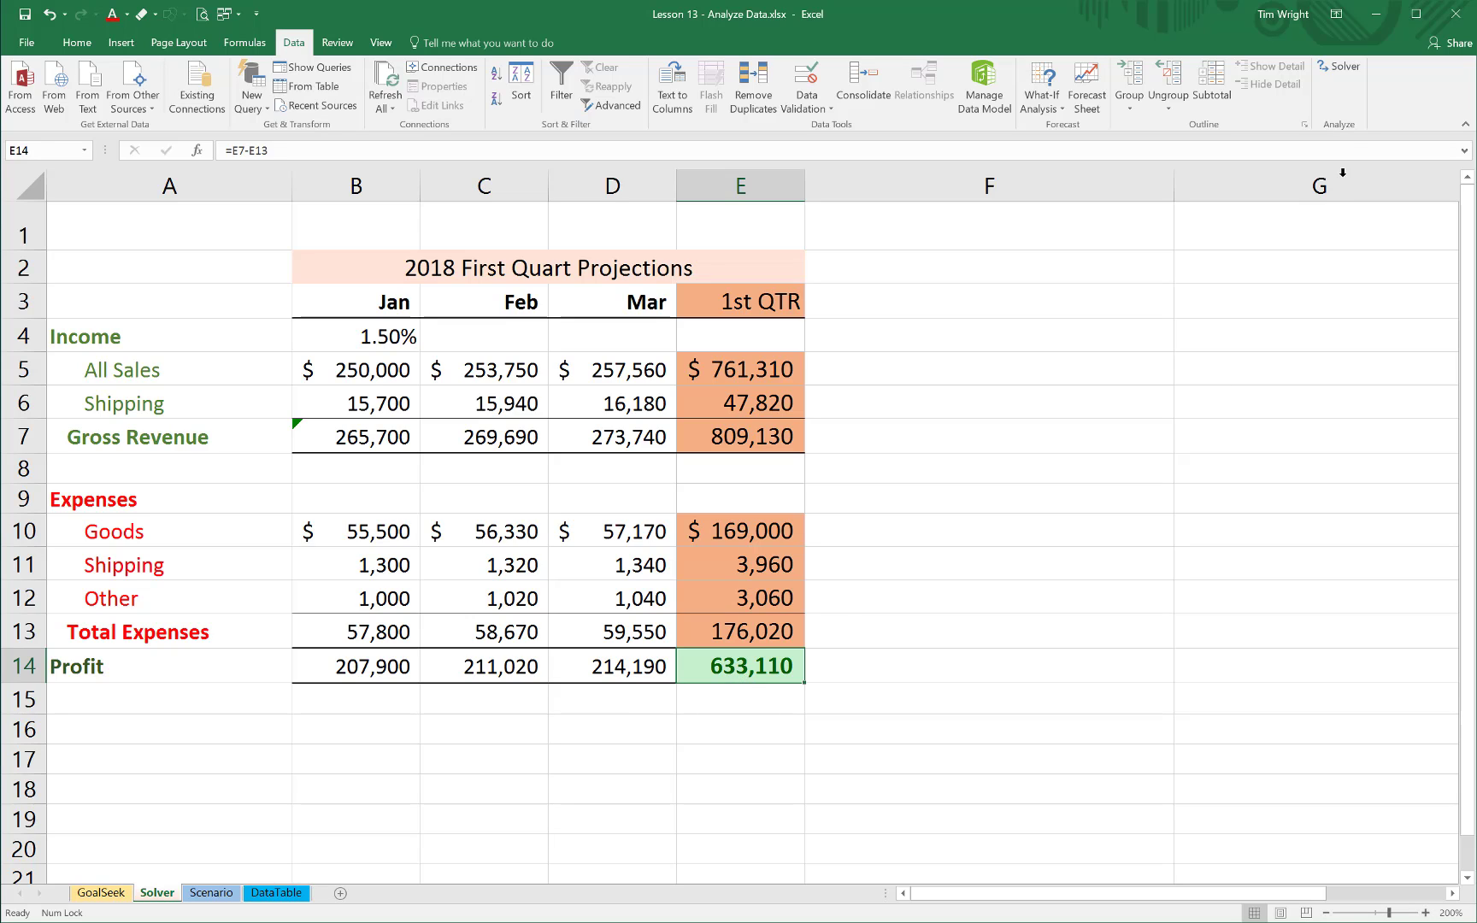
Start Solver and set the objective to first-quarter profit cell E14 with a target value of 700000.
click(1333, 66)
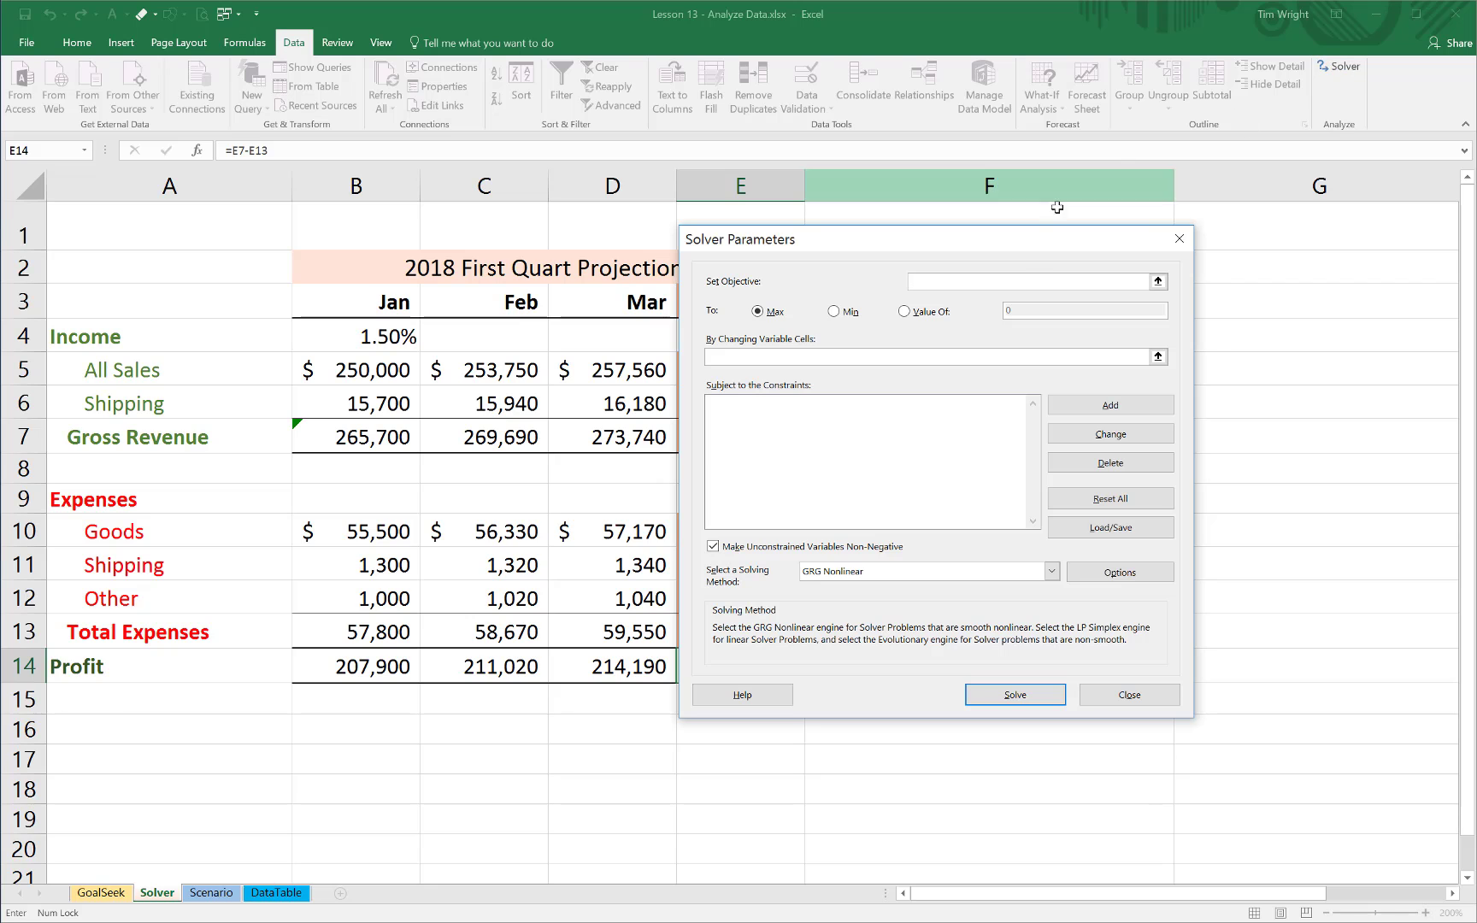
drag(1004, 240, 1168, 239)
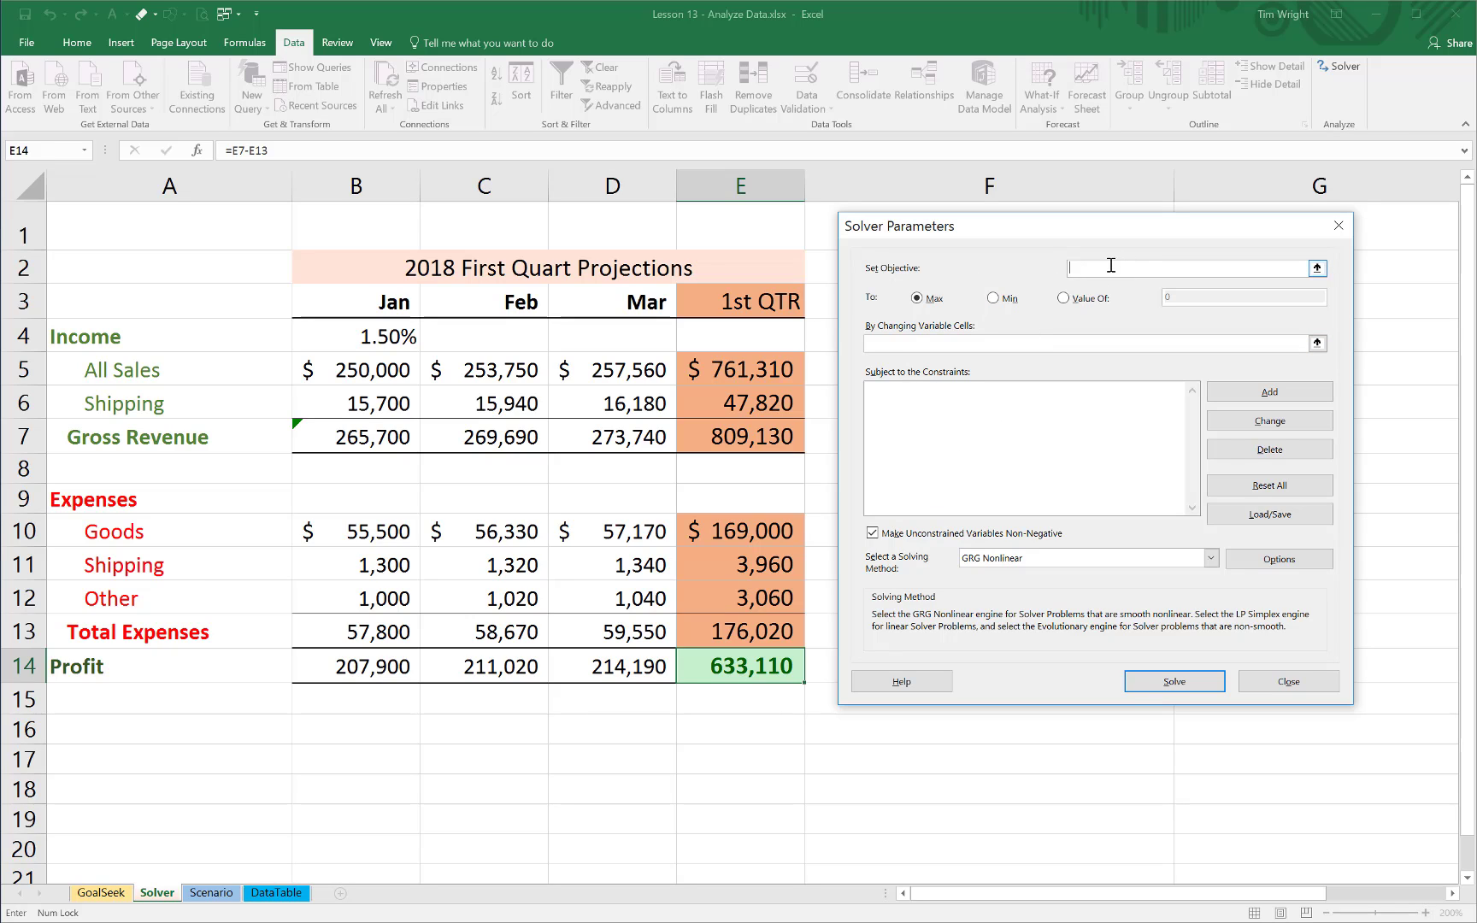
click(751, 669)
click(1062, 298)
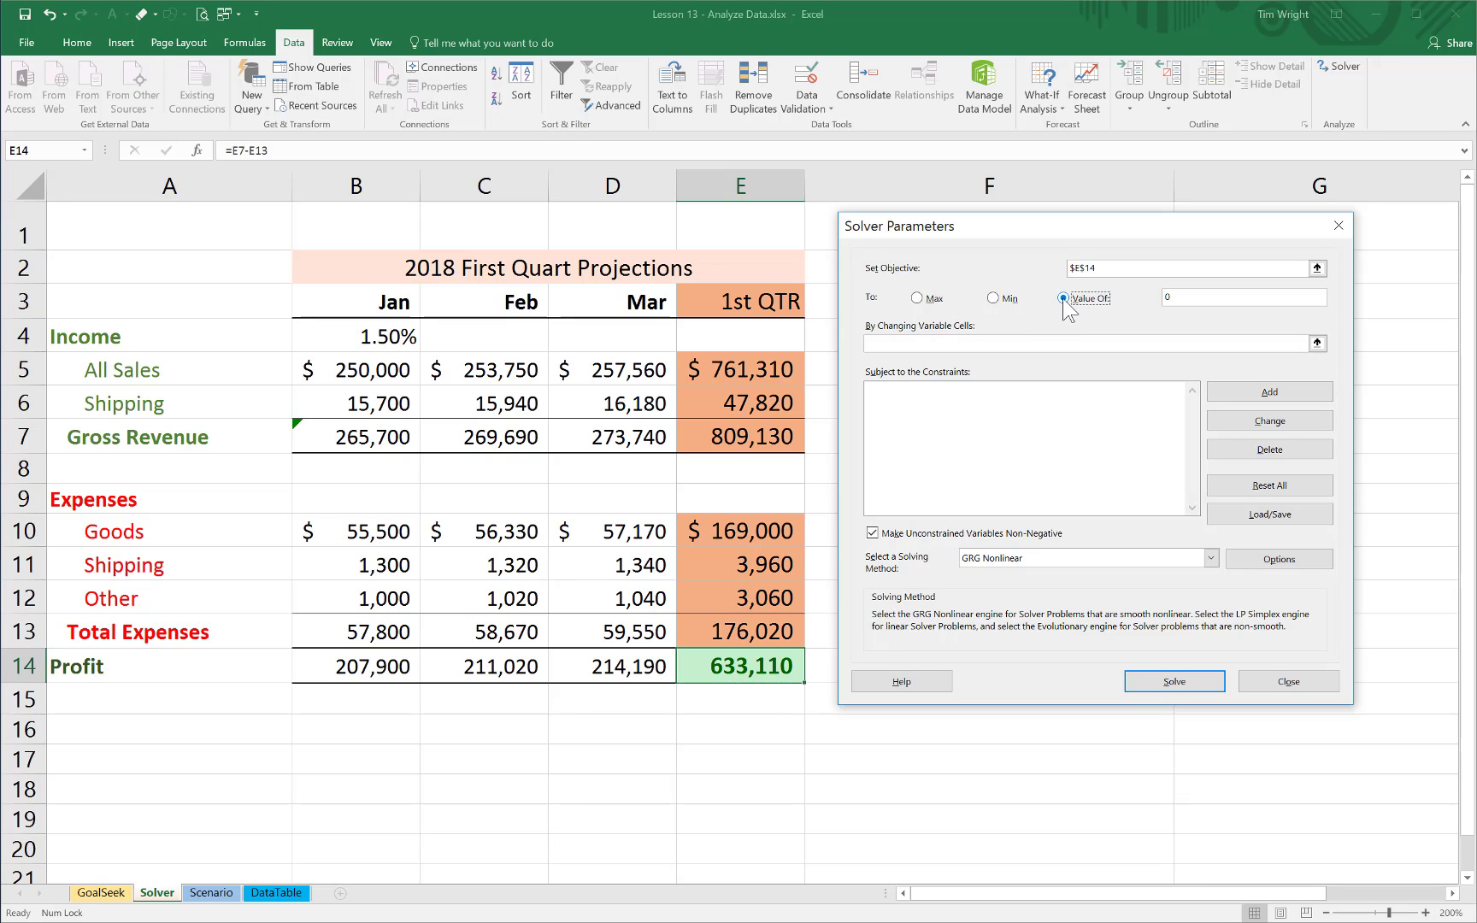
double_click(1177, 300)
text(700000)
Set Solver's changing variable cells to January All Sales B5, income Shipping B6 and Other expenses B12.
click(1004, 342)
click(887, 340)
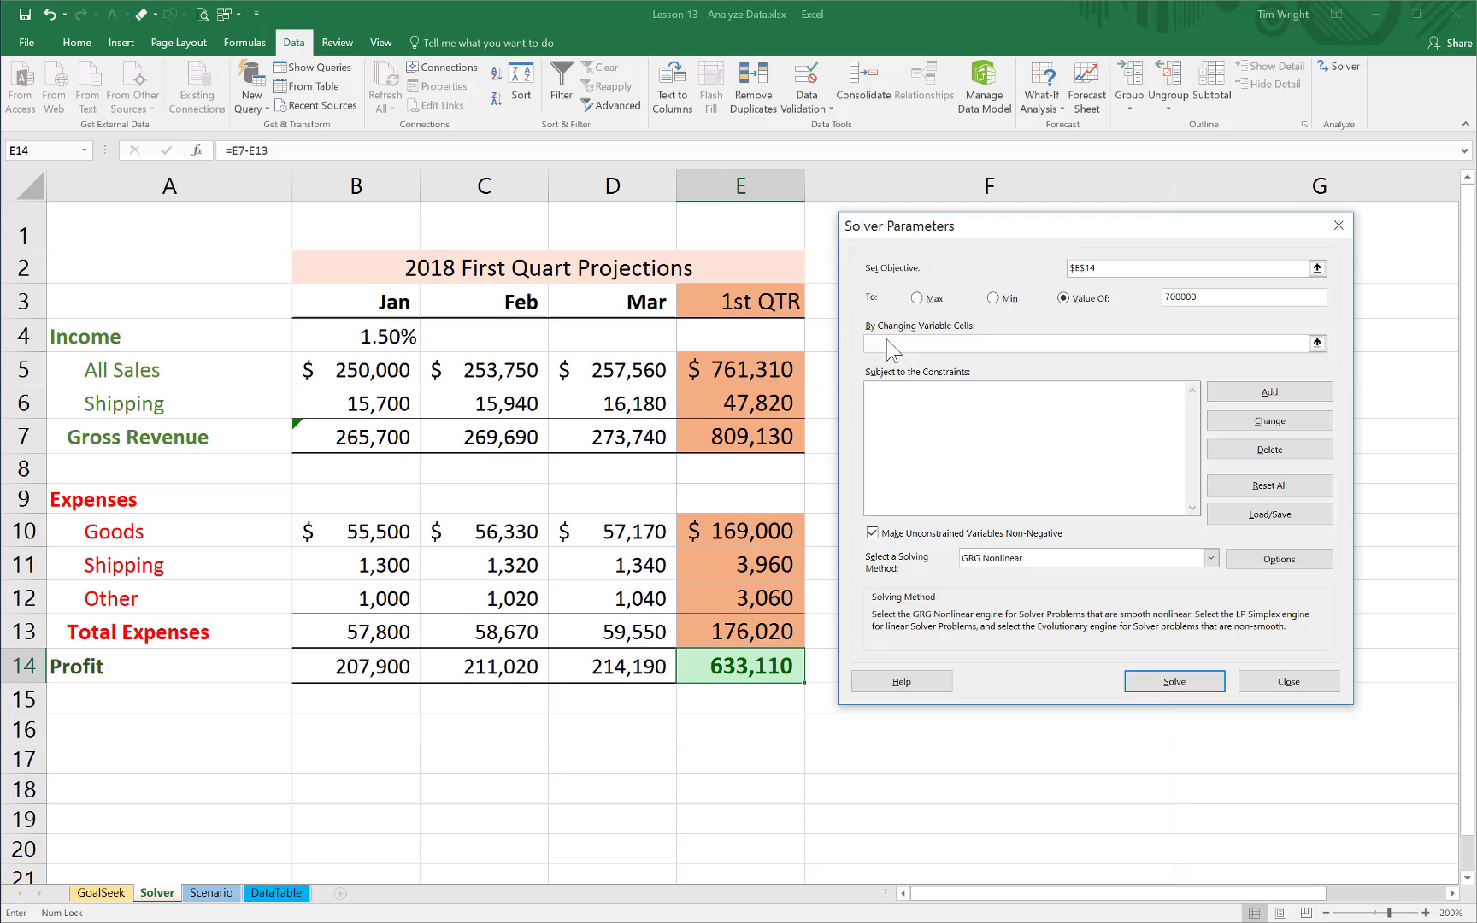
click(357, 369)
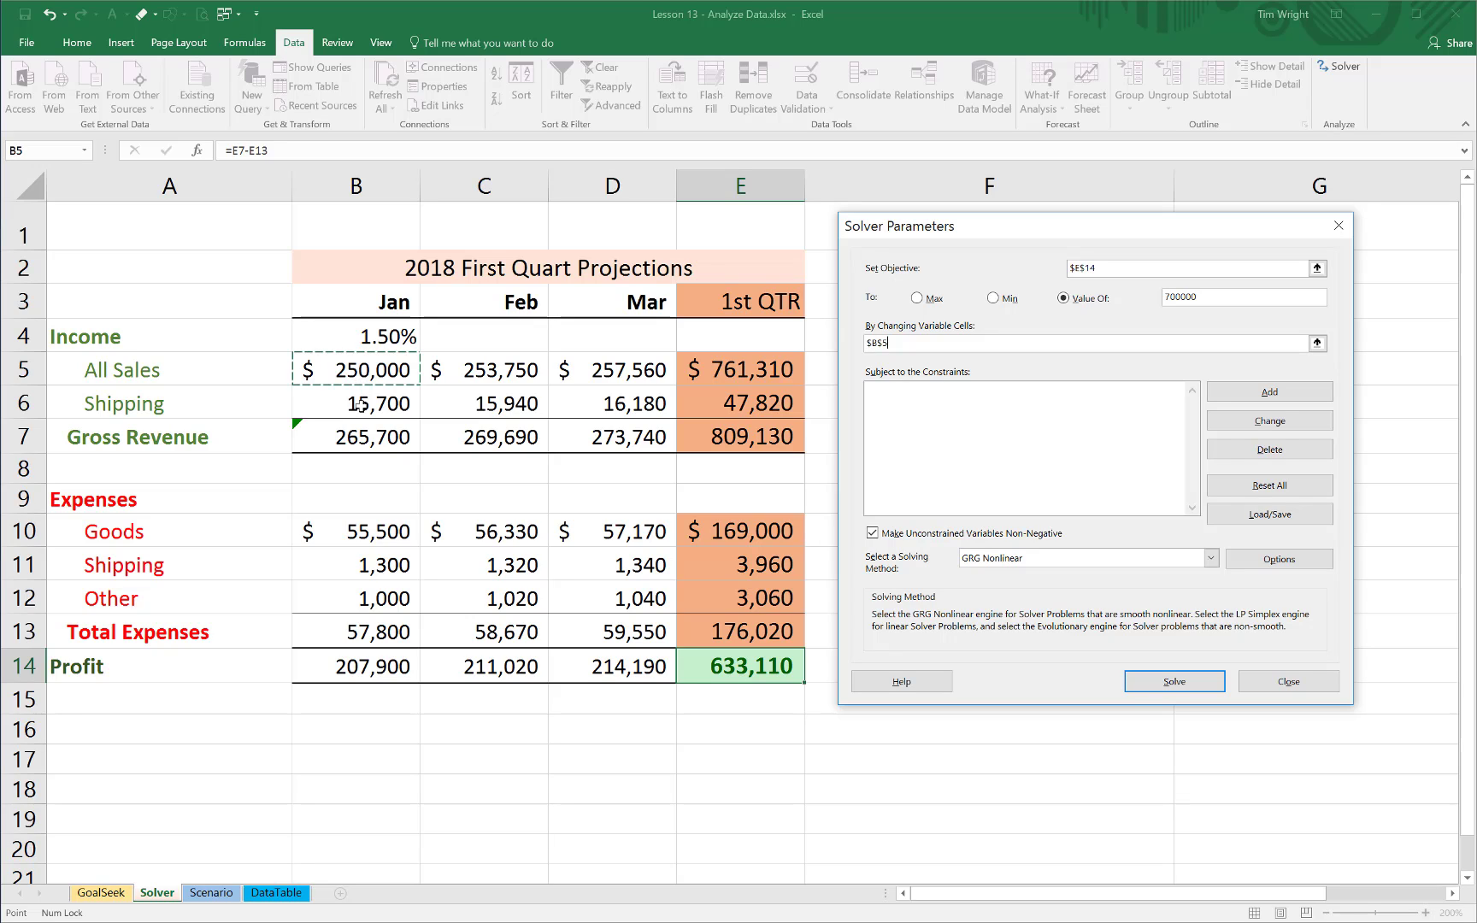
ctrl+click(359, 405)
ctrl+click(377, 601)
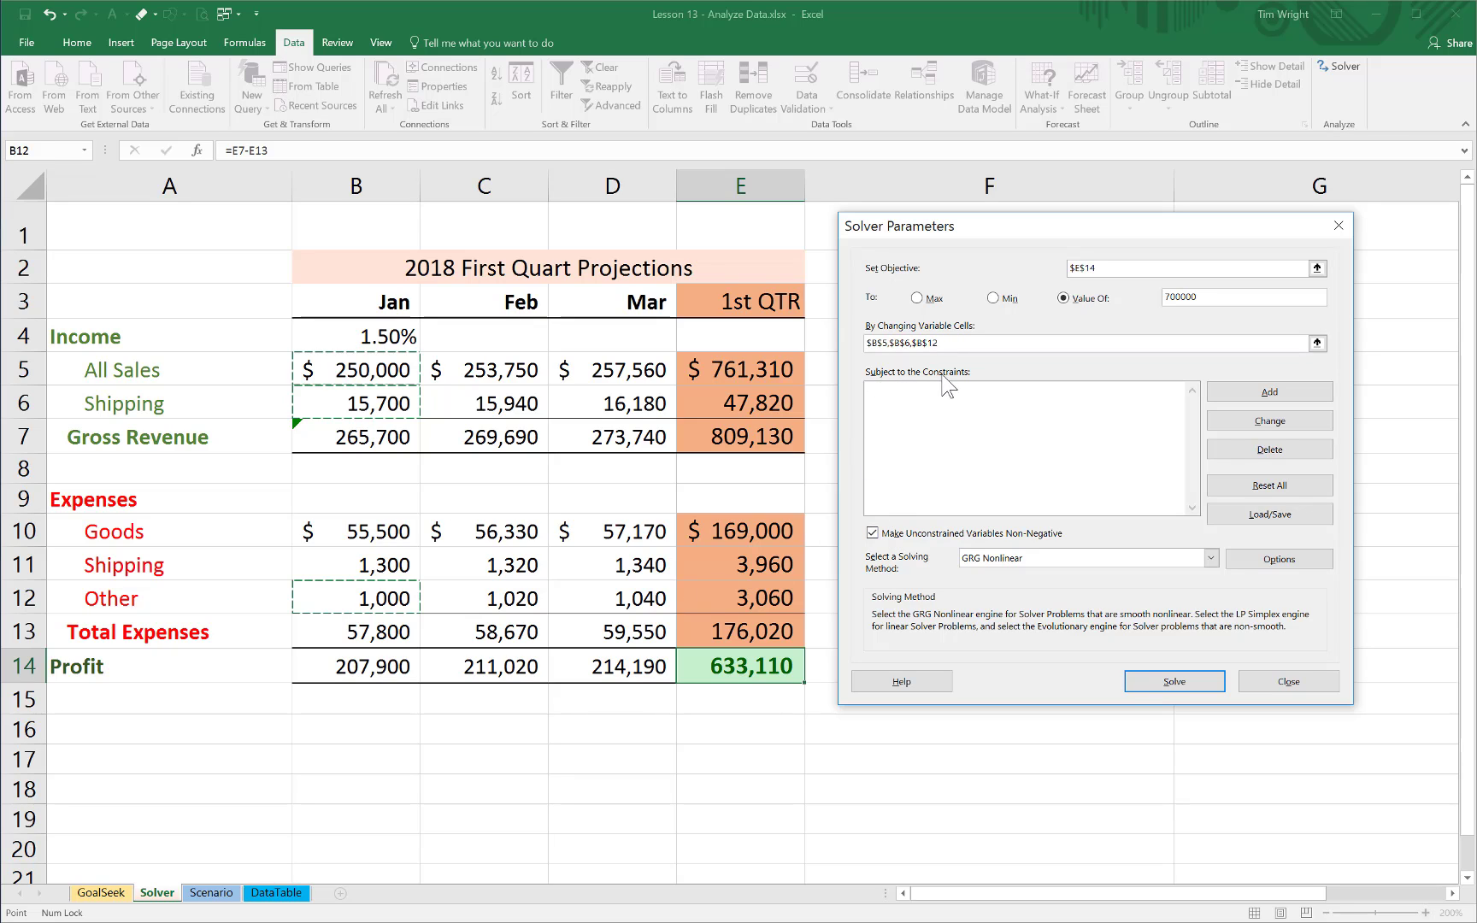
Add a Solver constraint limiting January All Sales in B5 to <= 275000.
click(1291, 394)
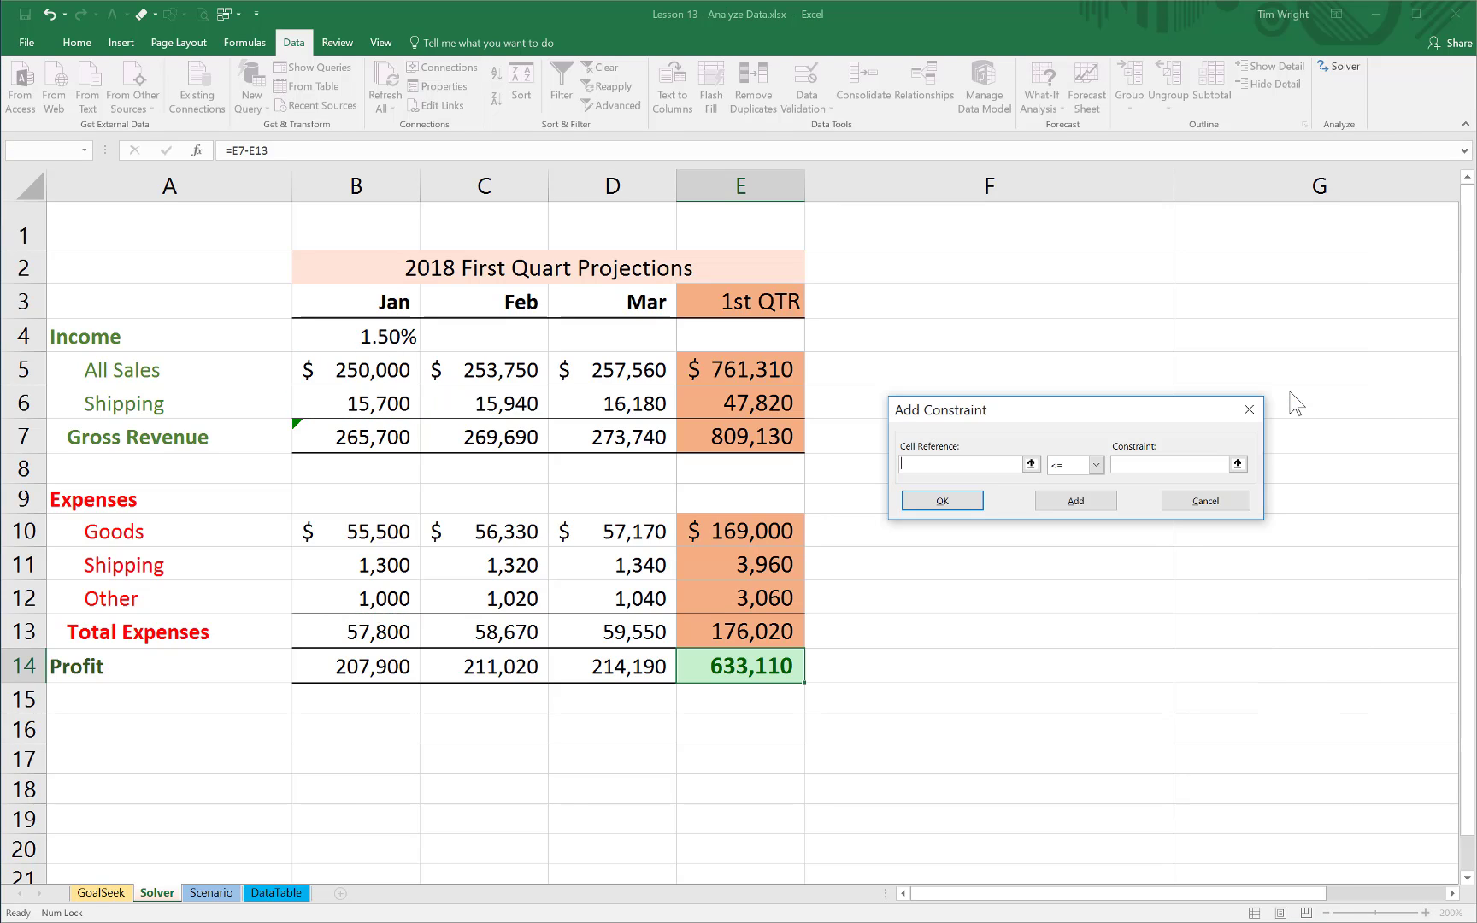
drag(1050, 414, 1101, 346)
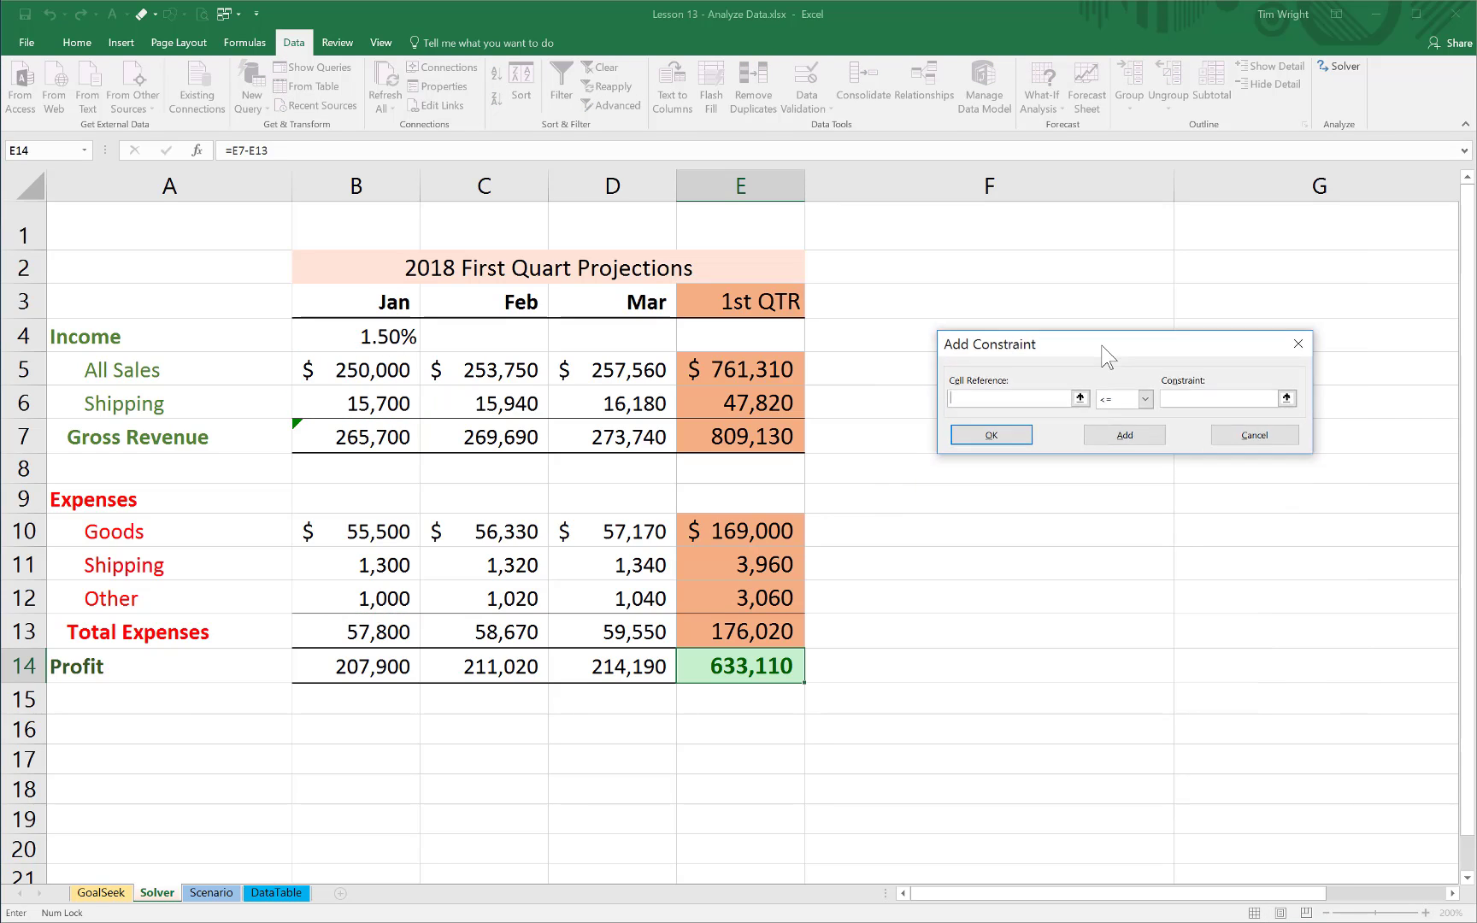
click(364, 372)
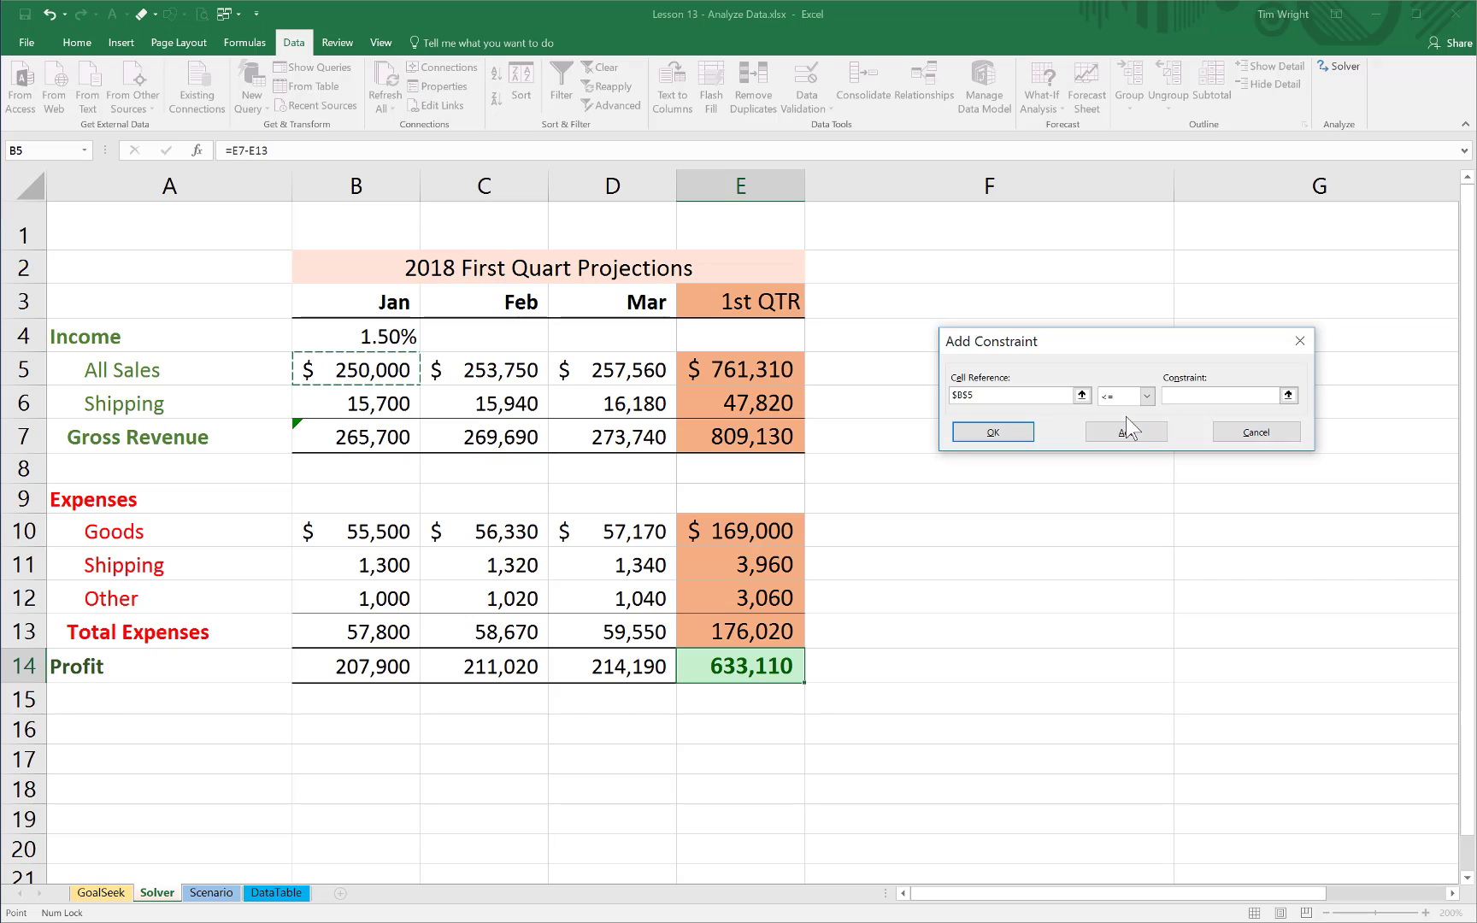
click(1180, 400)
text(275000)
click(992, 431)
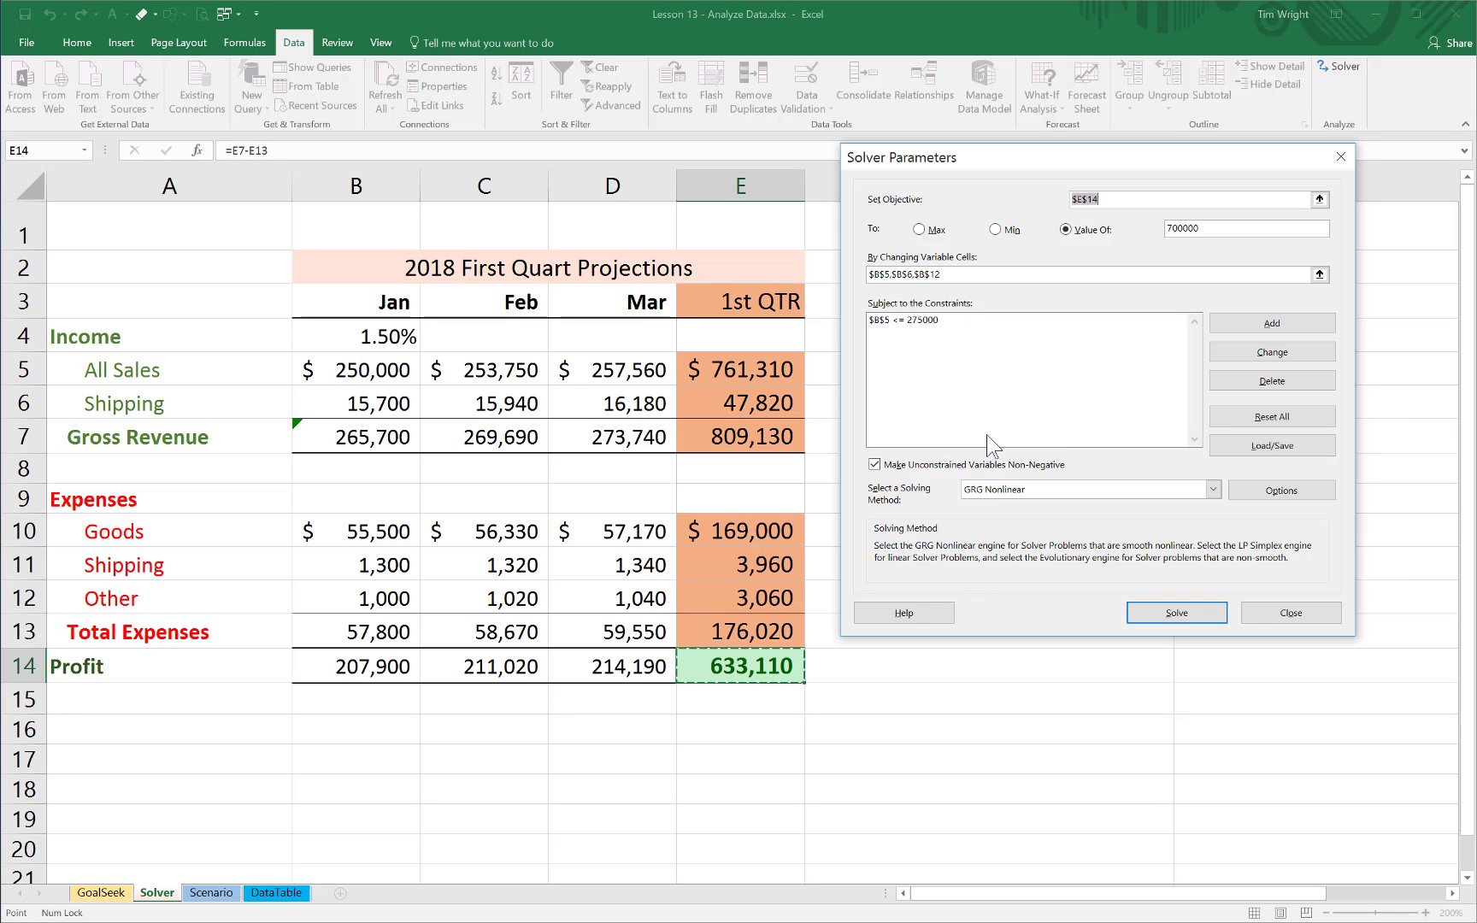
Add a Solver constraint limiting January income Shipping in B6 to <= 16000.
click(1266, 323)
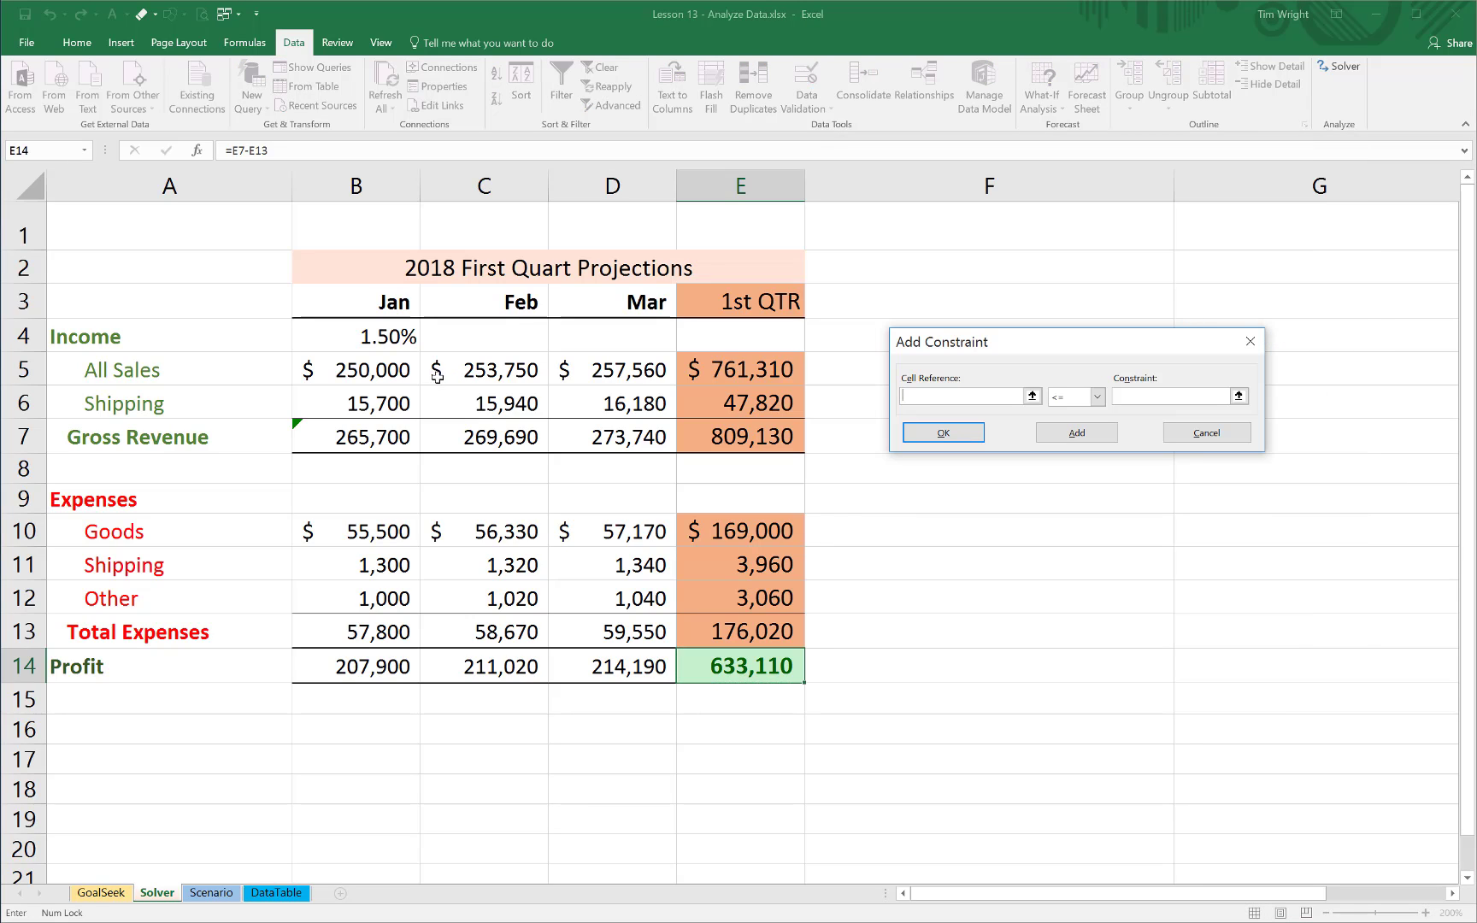
click(392, 404)
click(1145, 395)
text(16000)
click(961, 433)
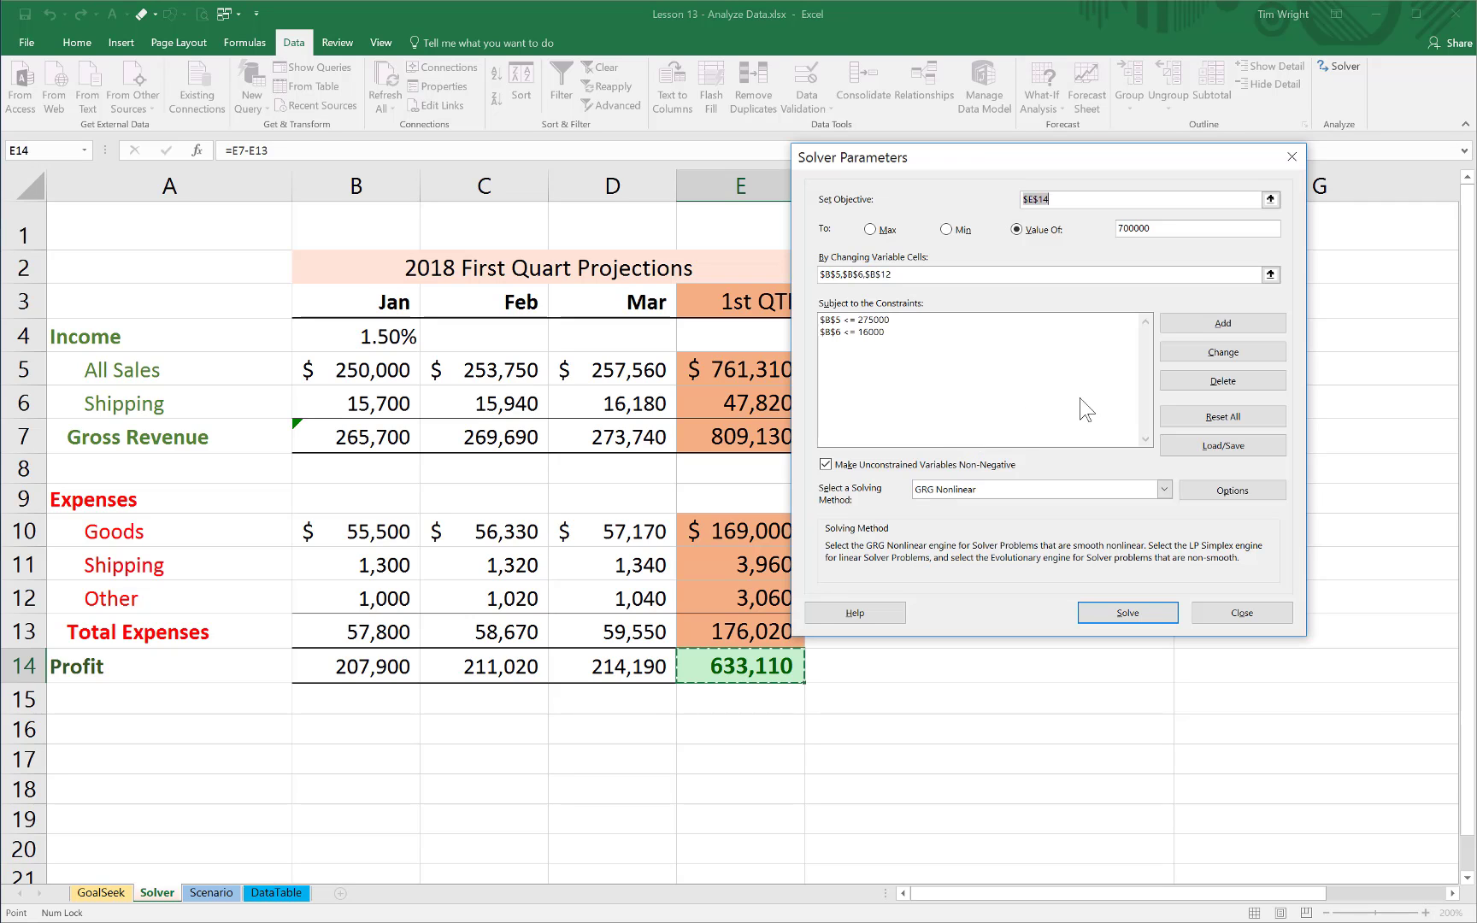
Add a Solver constraint keeping January Other expenses in B12 at >= 900.
click(1201, 326)
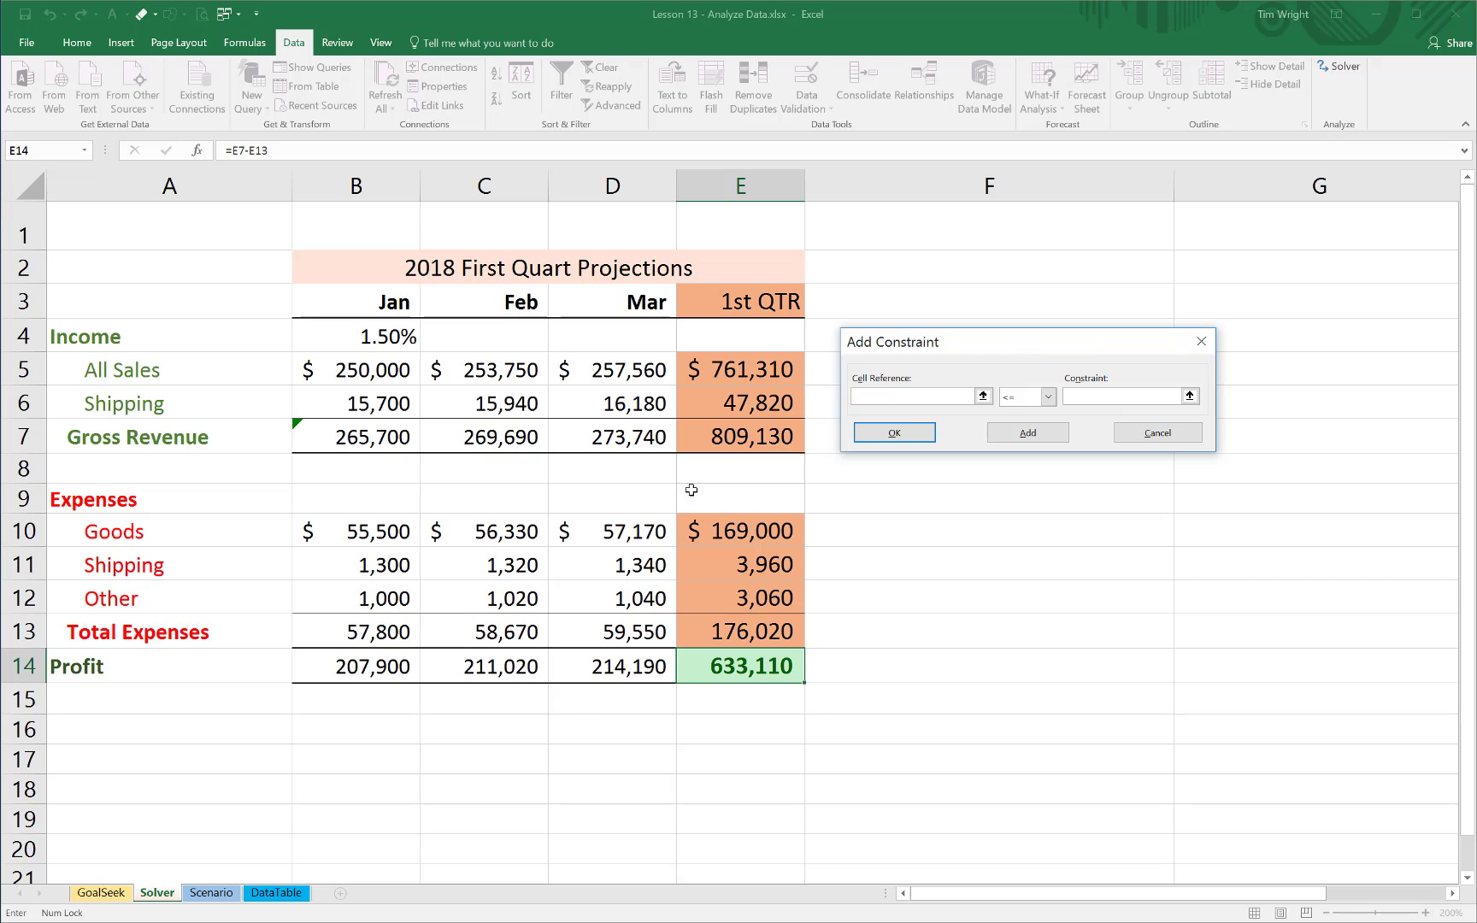
click(364, 601)
click(1048, 396)
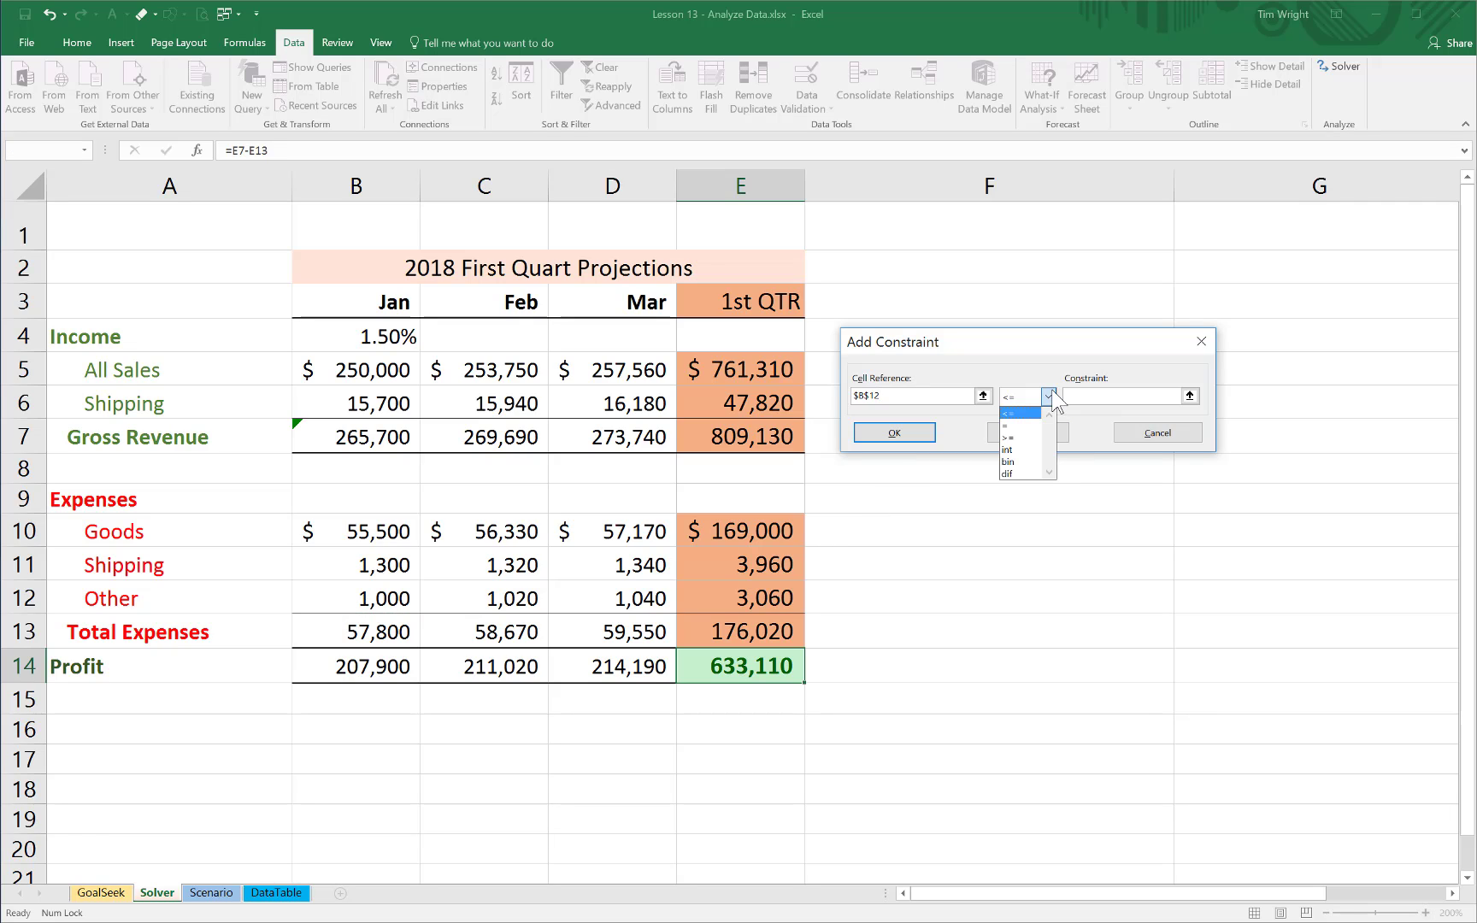
click(1028, 439)
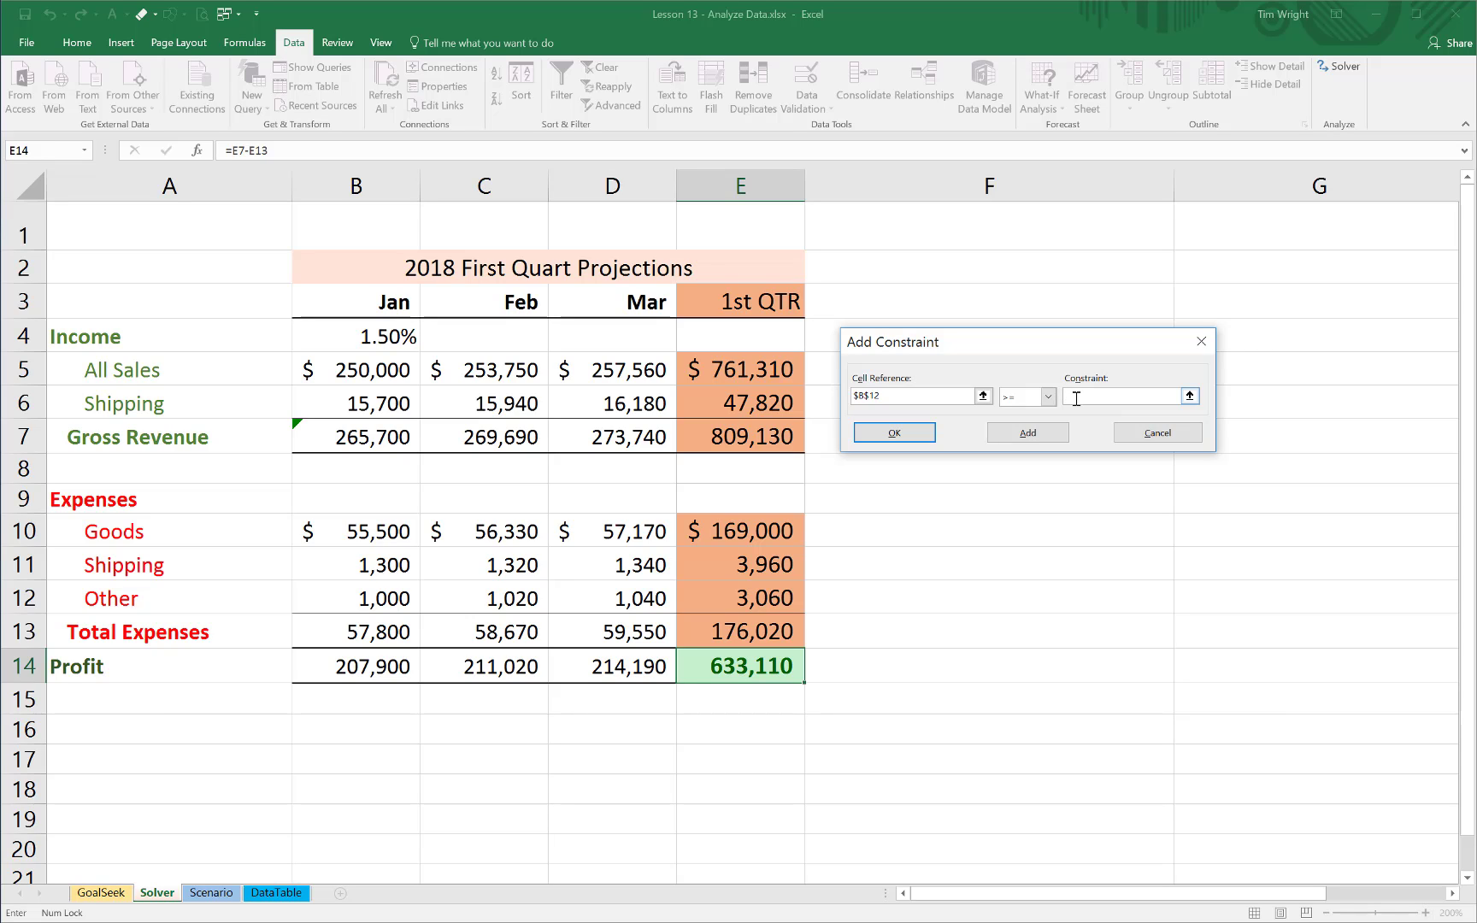
text(900)
click(895, 433)
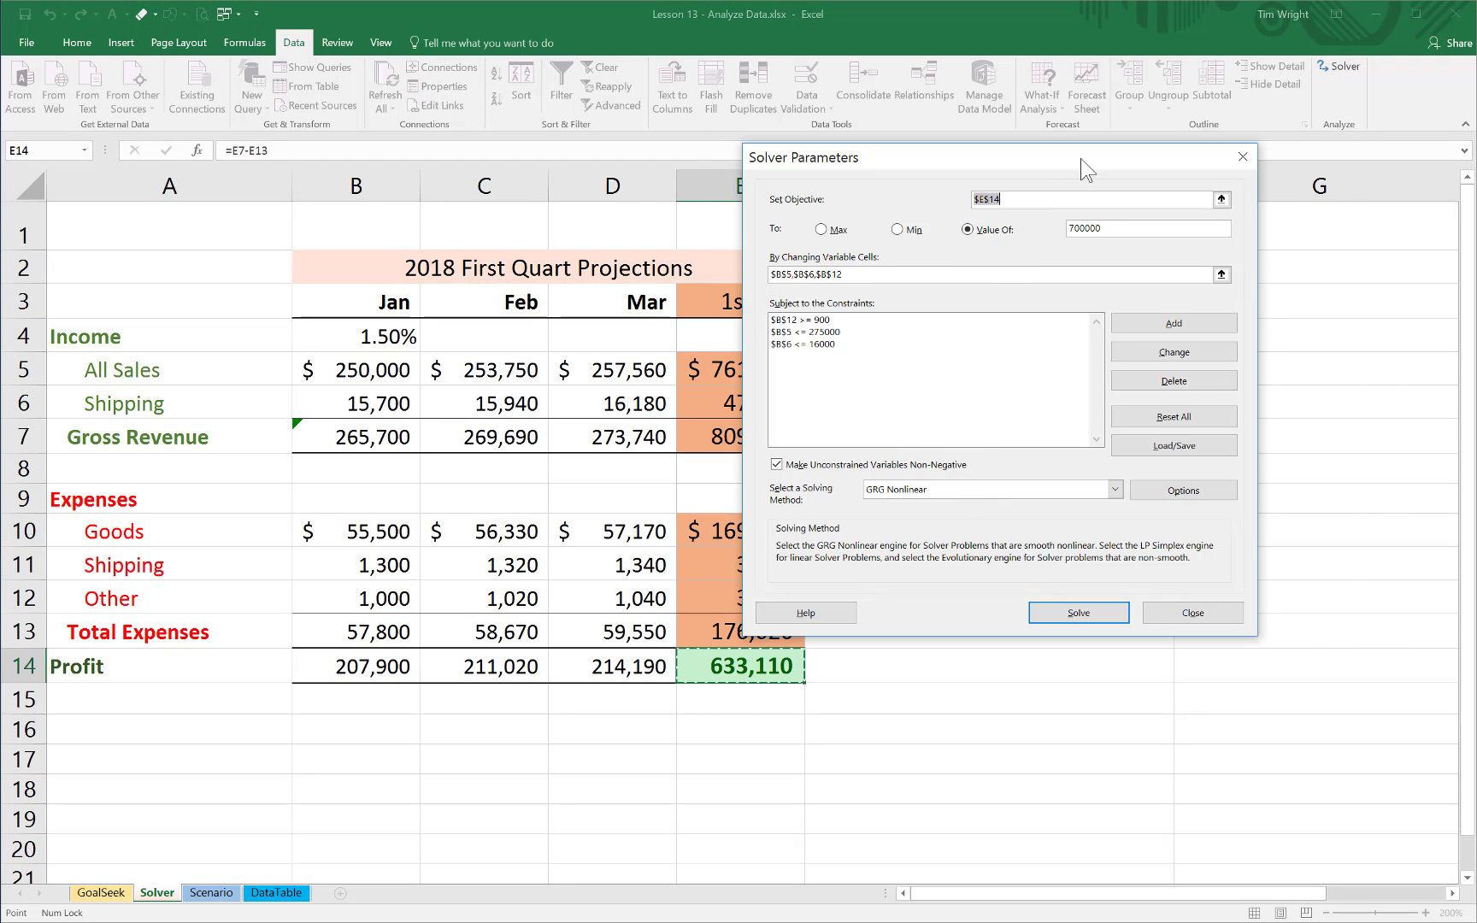
Run Solver with the three constraints and move the results dialog clear of the projections table.
drag(1081, 158, 1206, 175)
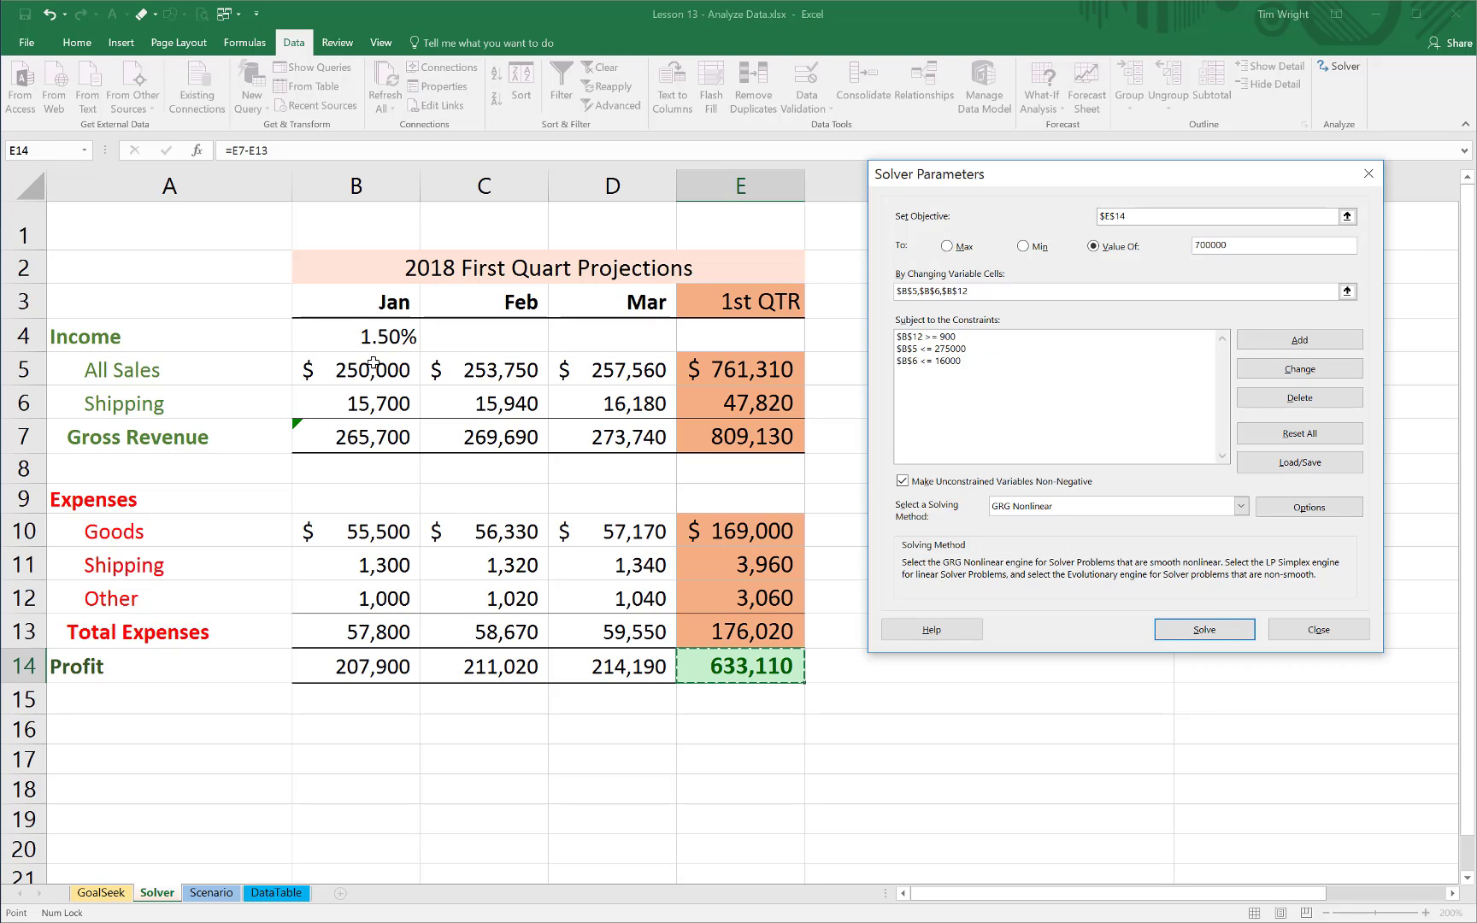
click(1203, 634)
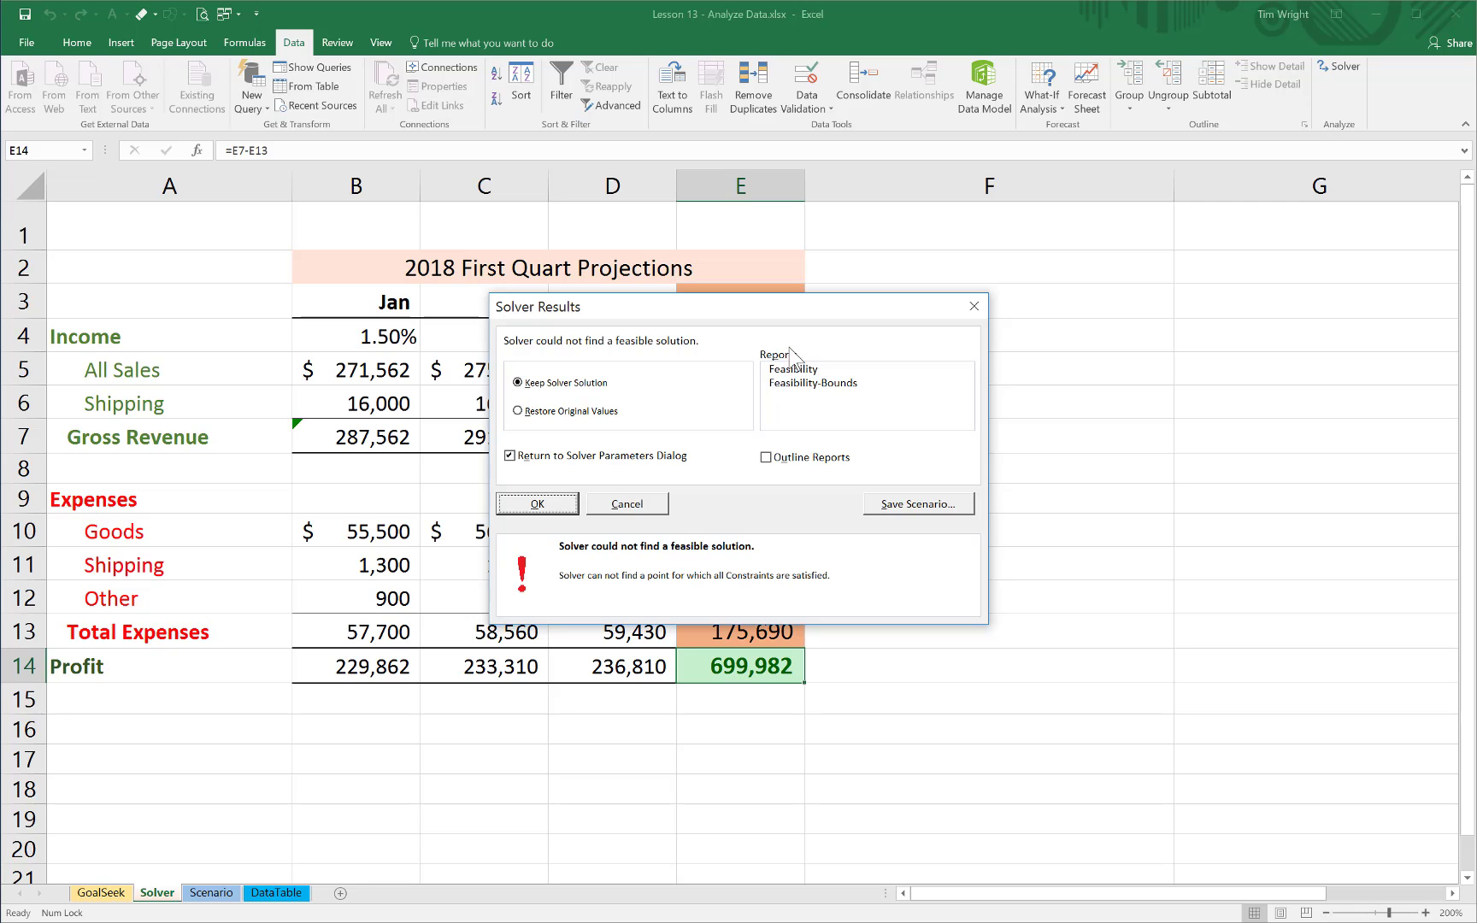
drag(786, 311, 1211, 310)
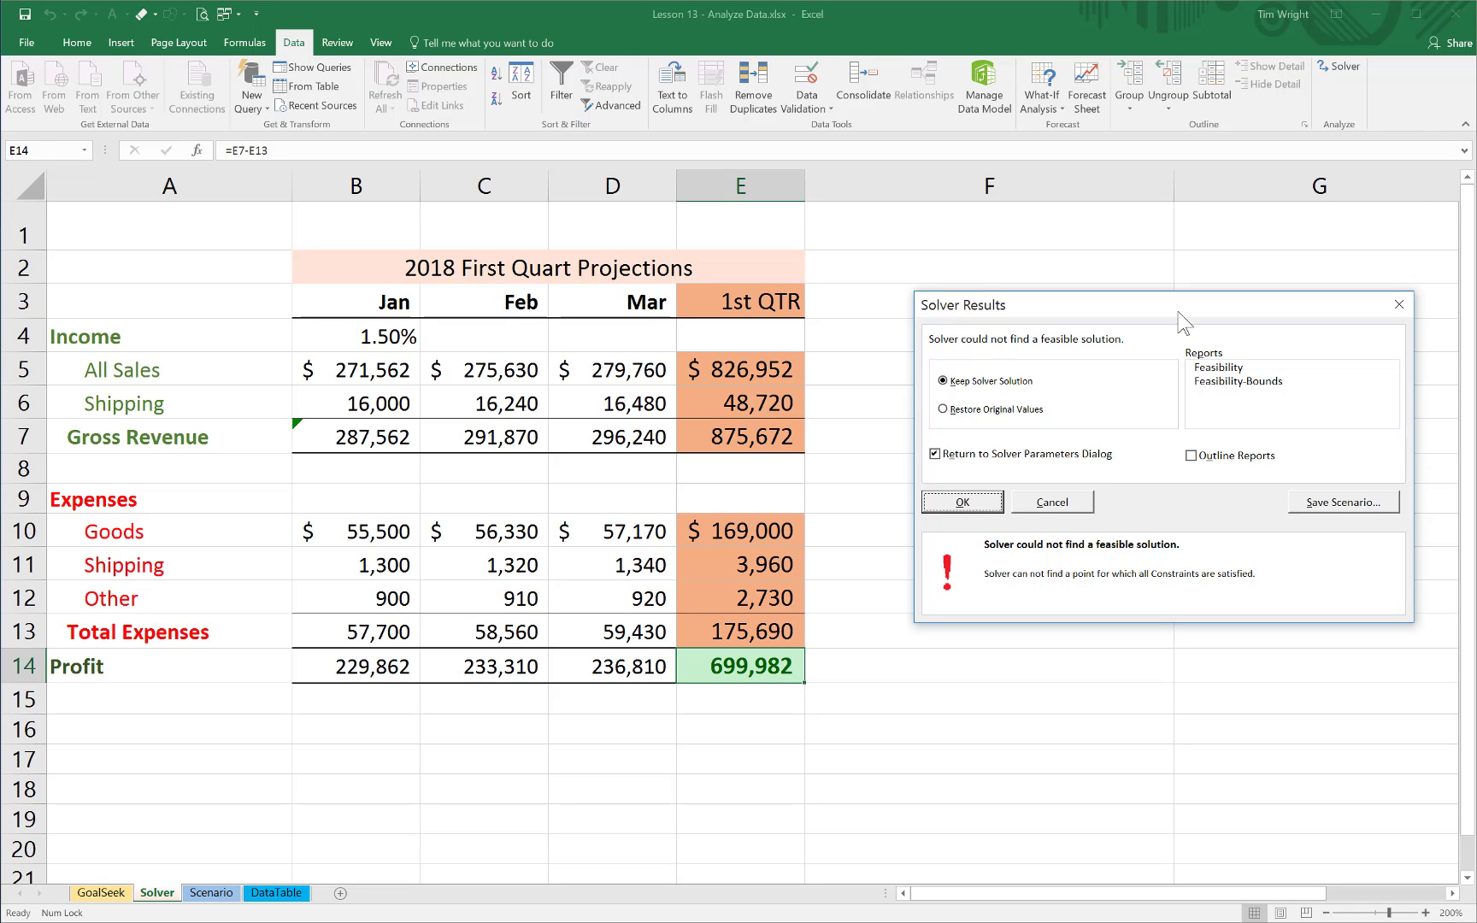
drag(1160, 323, 1125, 335)
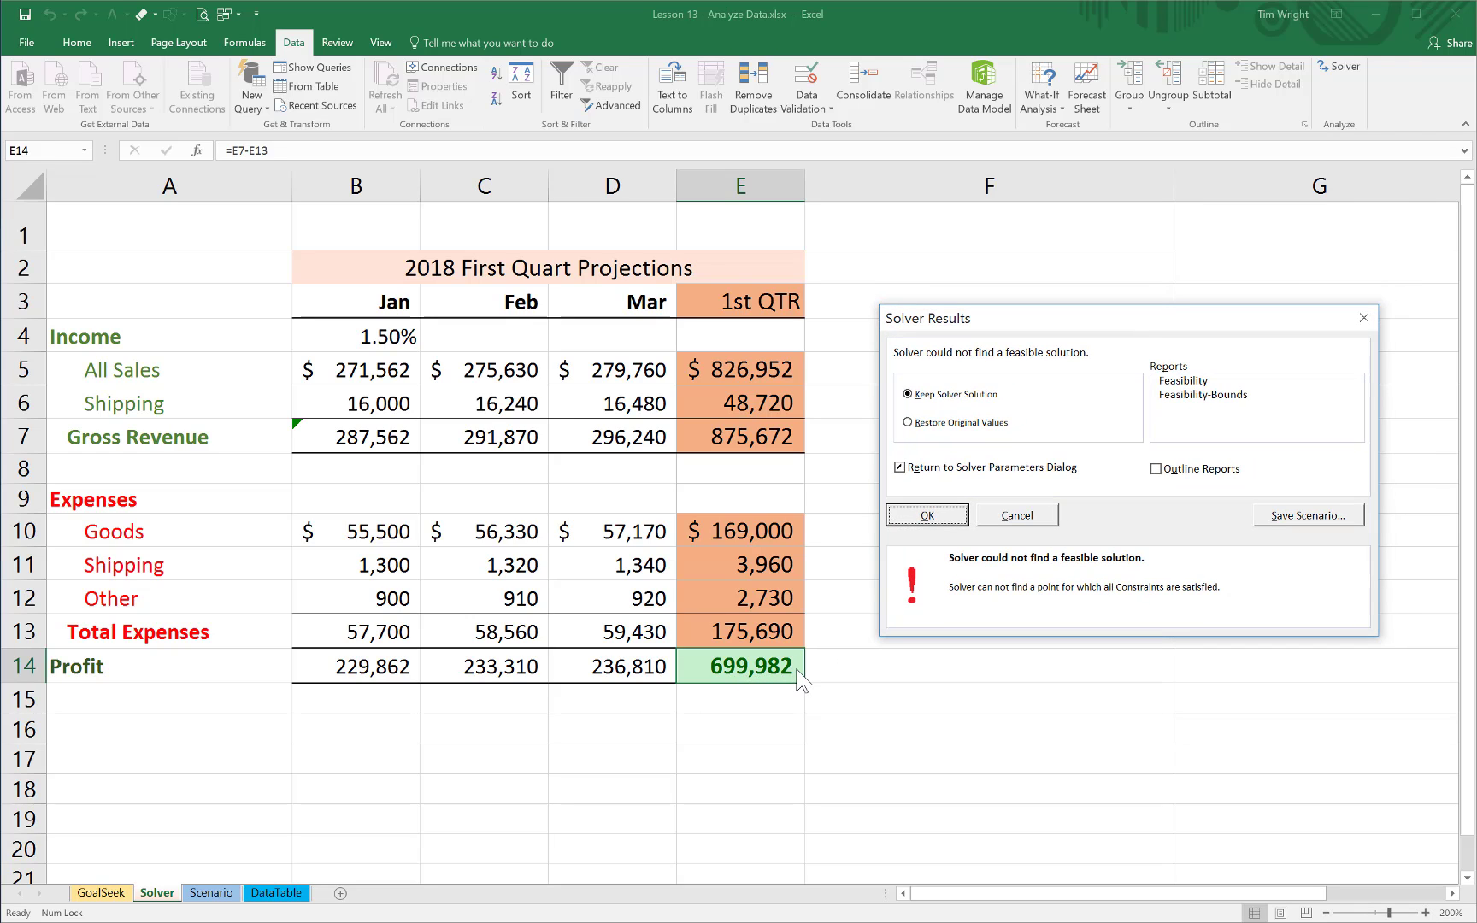